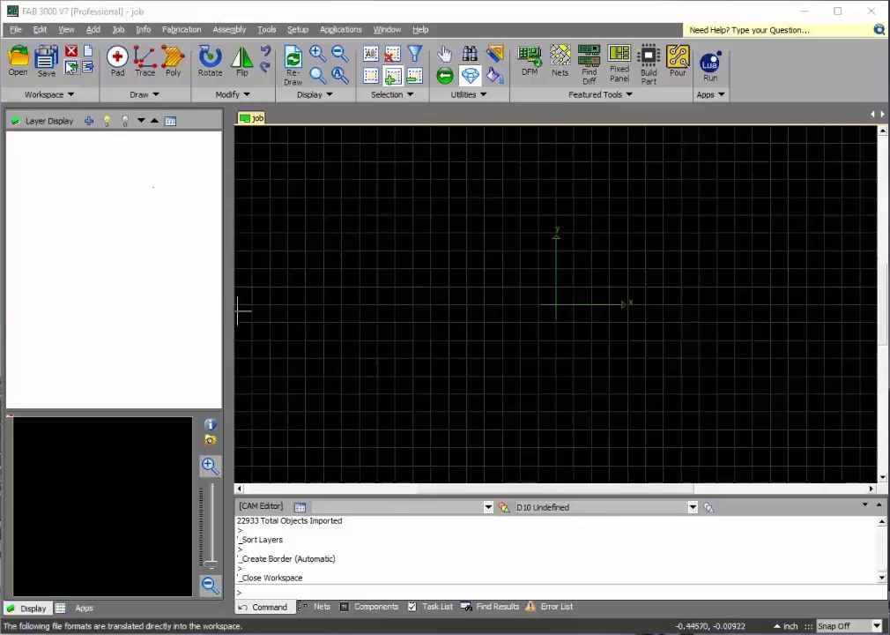
AutoLoad all nine Gerber and drill layers from the fab-examples\274X folder
left_click(71, 67)
left_click(73, 84)
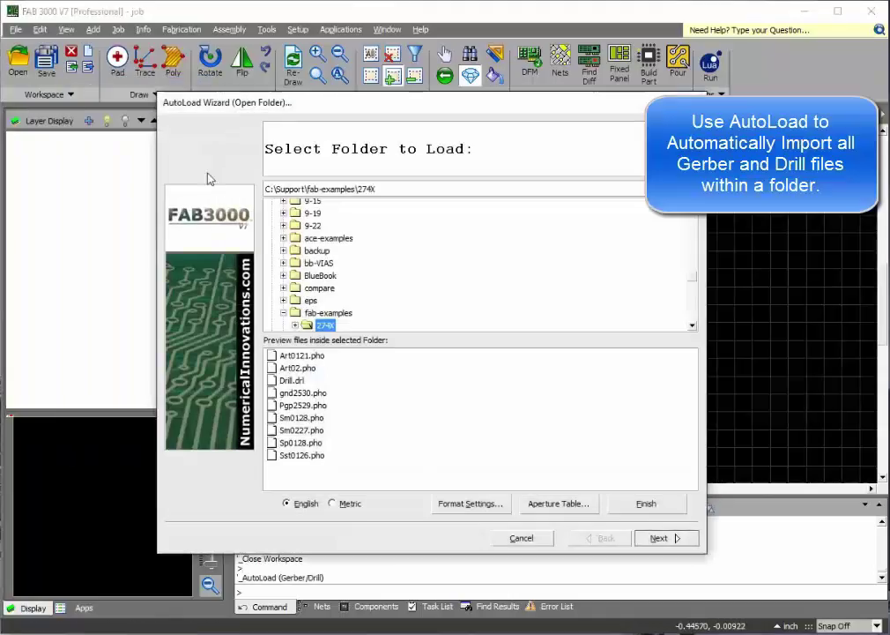
scroll(278, 247, "down", 1)
left_click(328, 300)
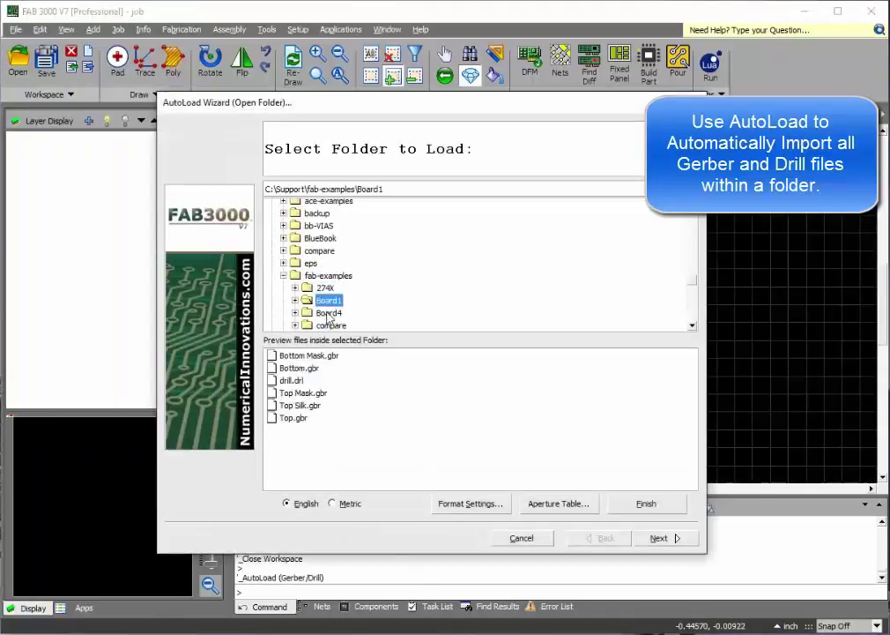
left_click(325, 289)
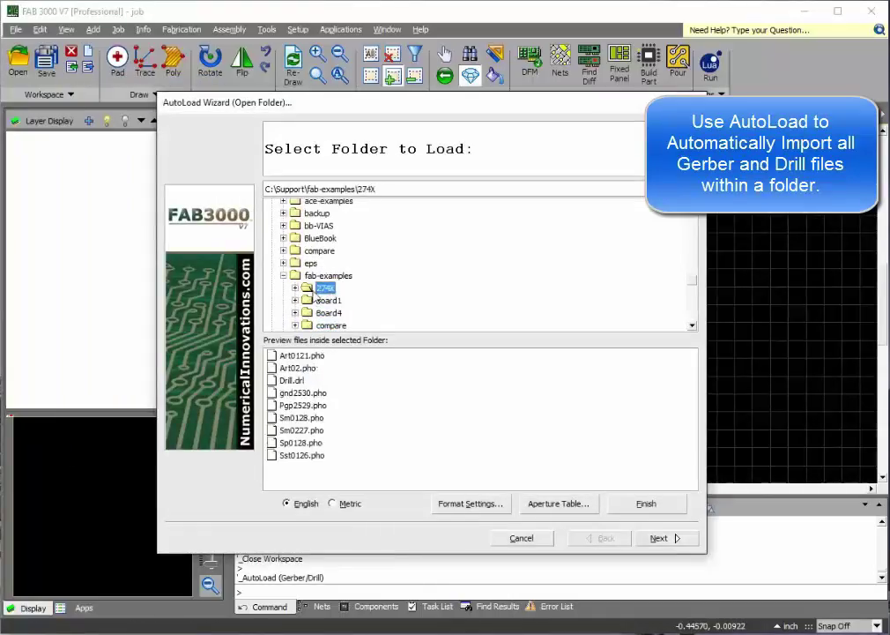
left_click(646, 503)
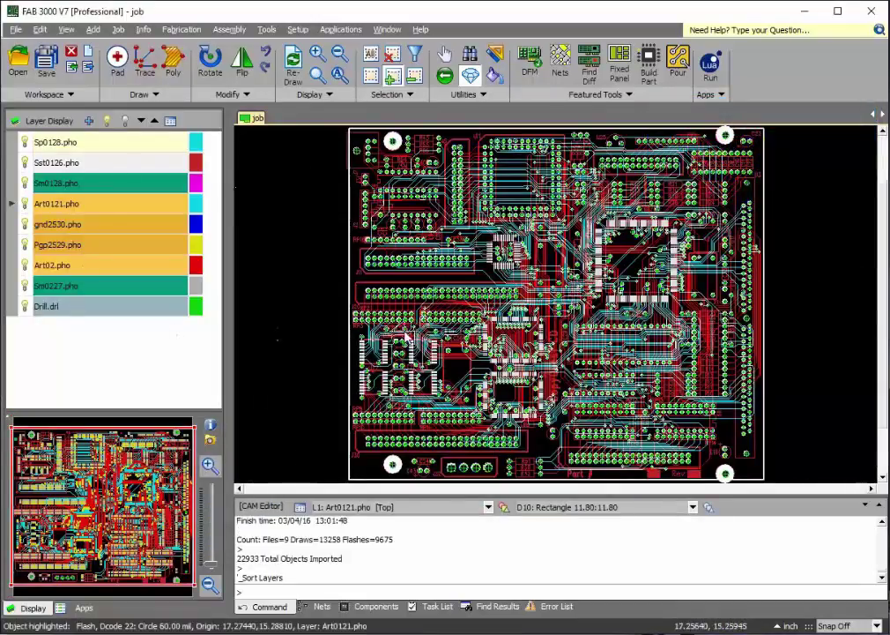
In NC Editor Mode, auto-rout the board border on Layer_11 with a 0.09-inch tool, generating a BoardOutline layer
left_click(389, 30)
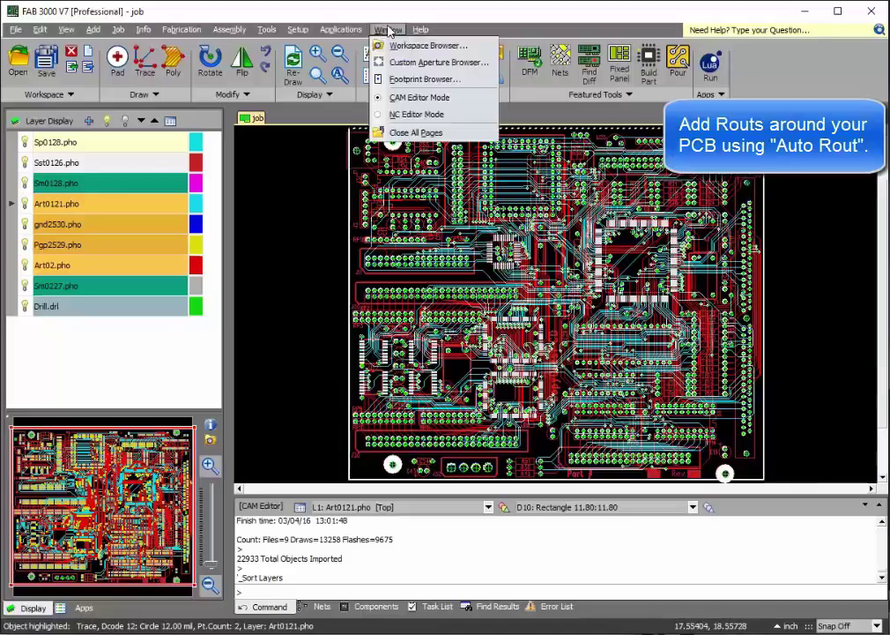
left_click(420, 116)
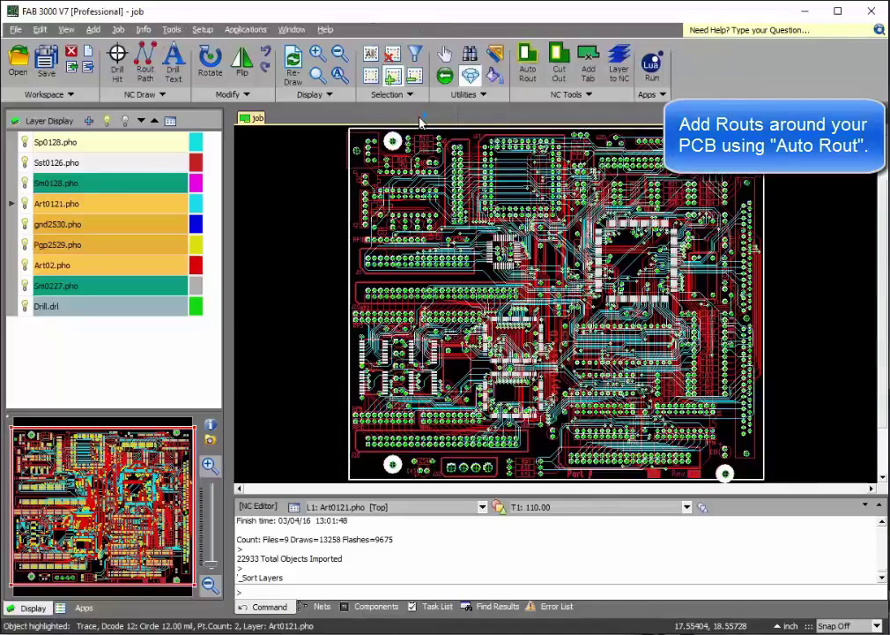
left_click(526, 69)
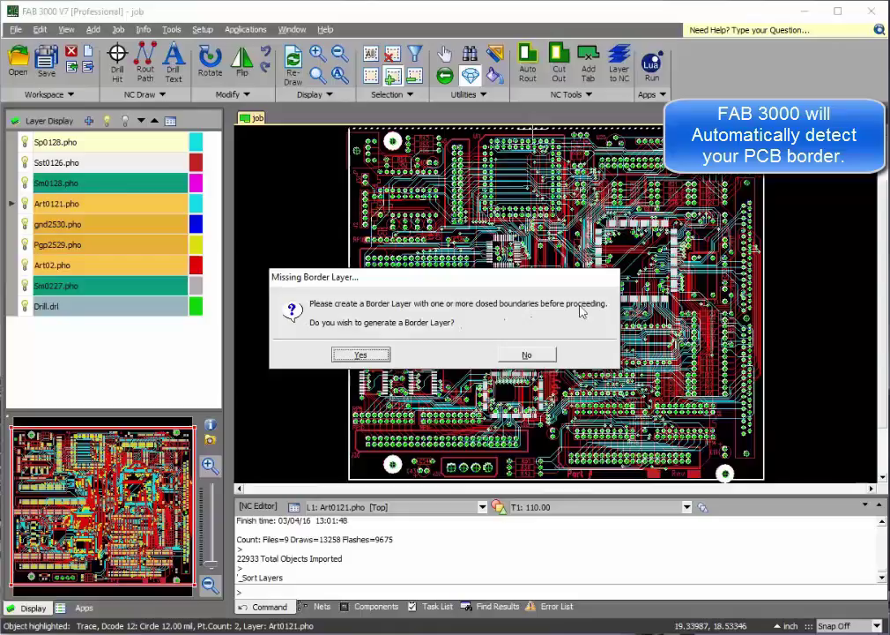
left_click(360, 354)
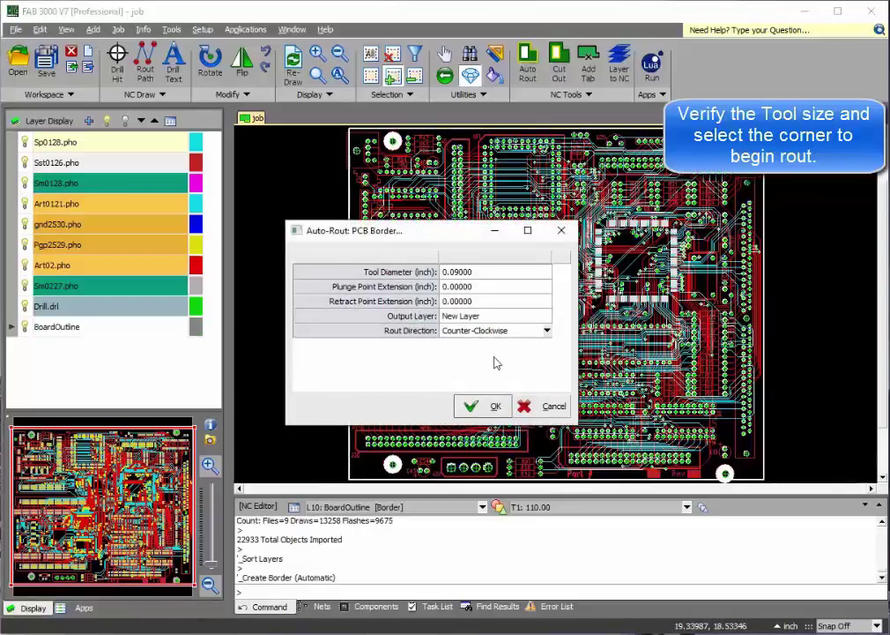
left_click(480, 406)
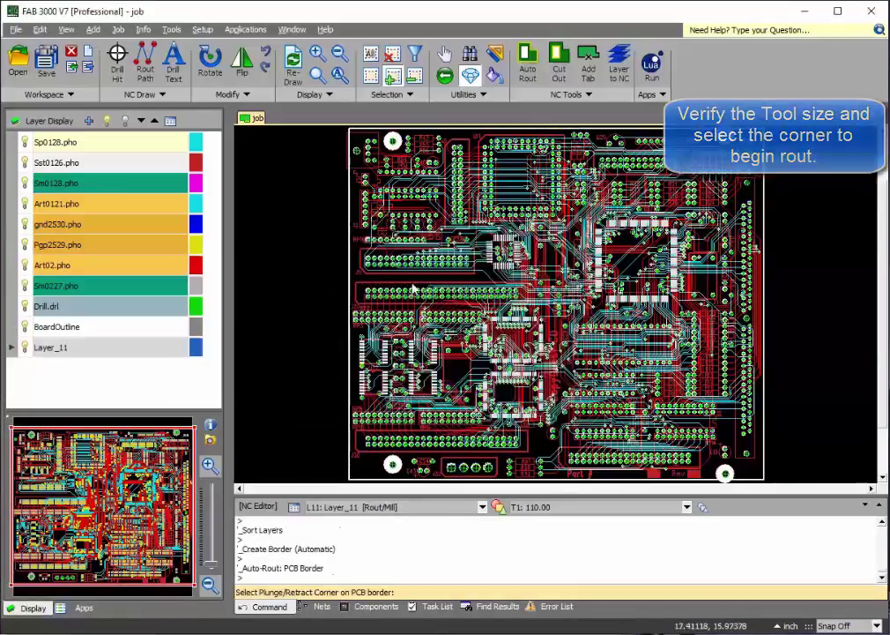
left_click(350, 182)
scroll(334, 238, "down", 2)
scroll(398, 350, "up", 2)
scroll(445, 291, "up", 5)
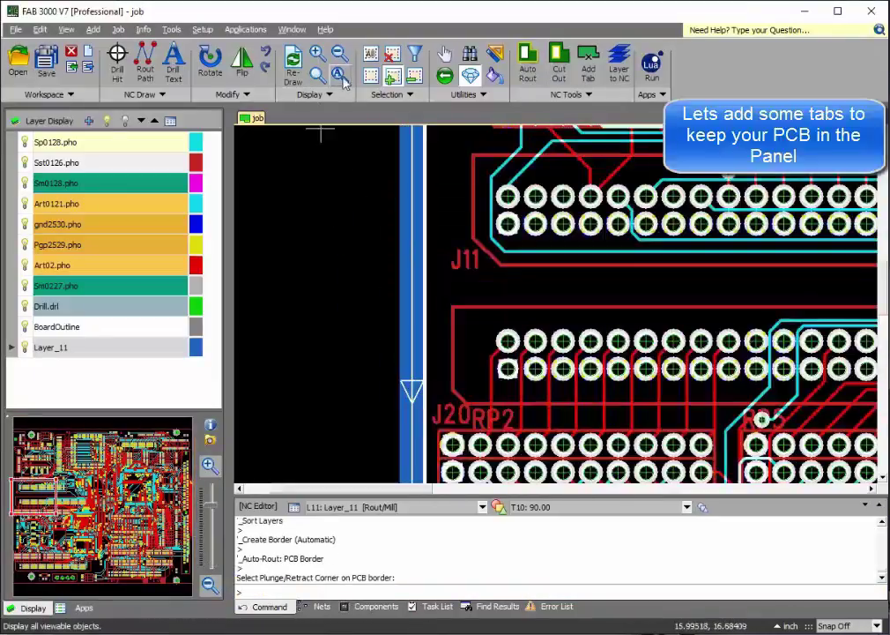
Add symmetrical break-perforated tabs (tab count 1) to the Layer_11 rout path
left_click(293, 64)
left_click(588, 64)
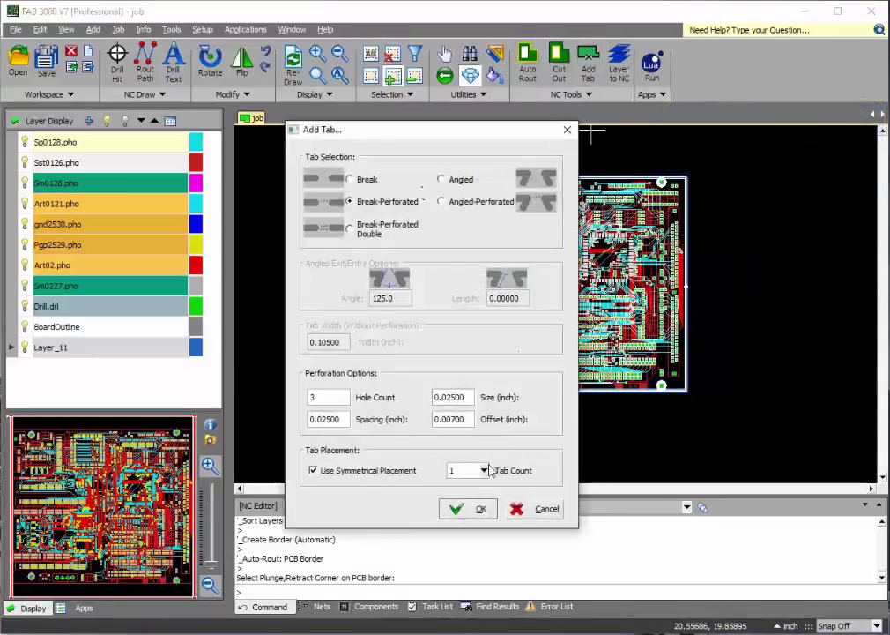
left_click(484, 471)
left_click(484, 472)
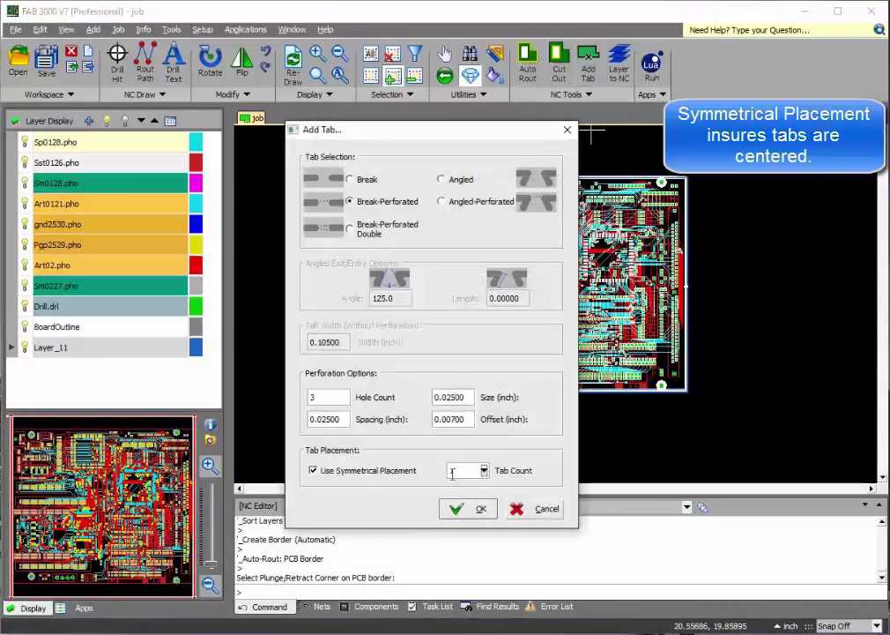
left_click(463, 511)
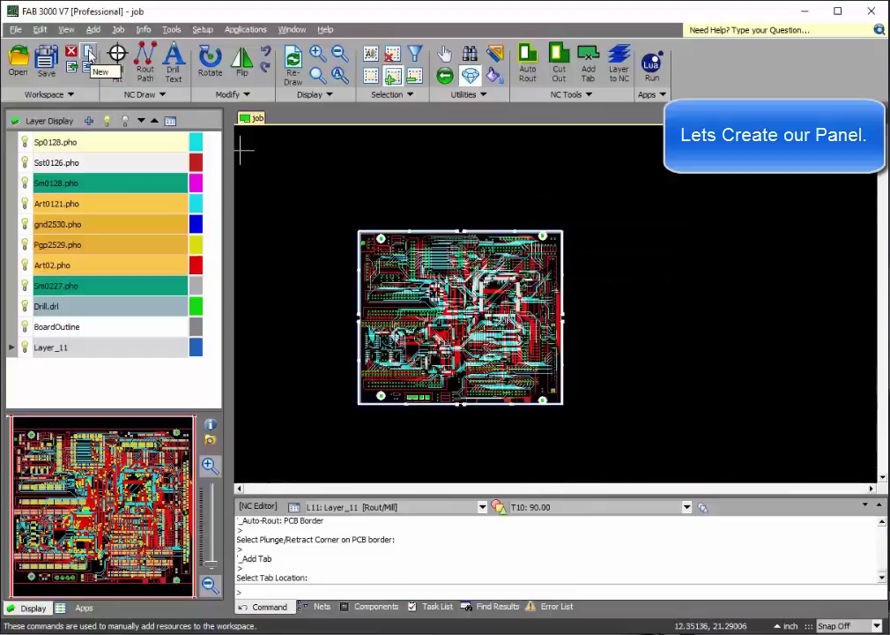
Create panel 'panel' from the Panel 18x24 preset, keeping its default fiducials, tooling holes and venting
left_click(89, 53)
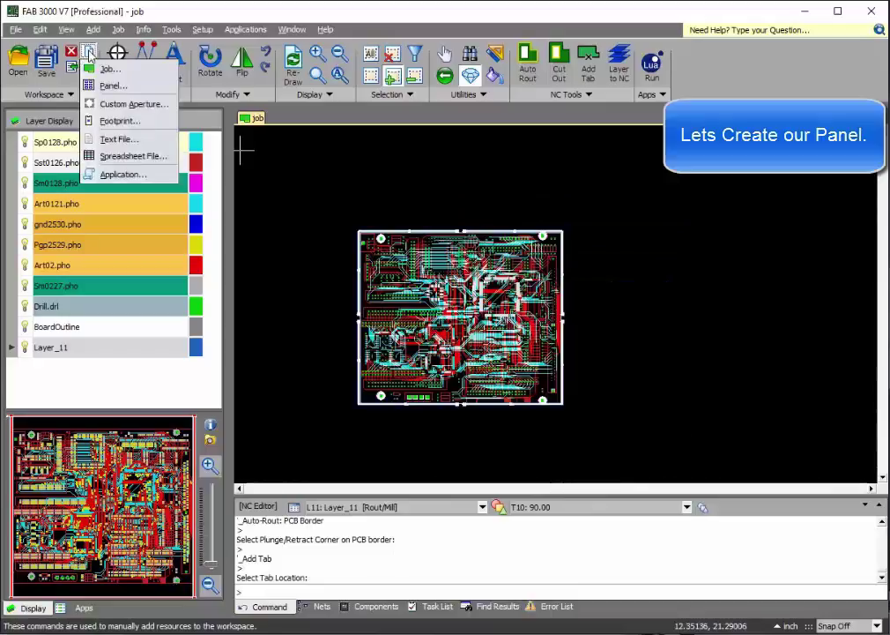
left_click(120, 88)
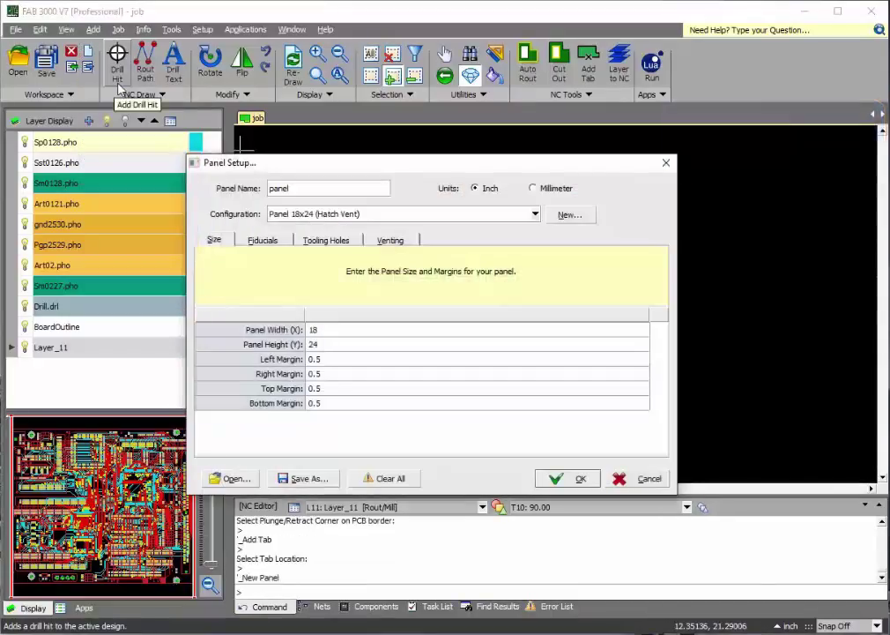
left_click(534, 216)
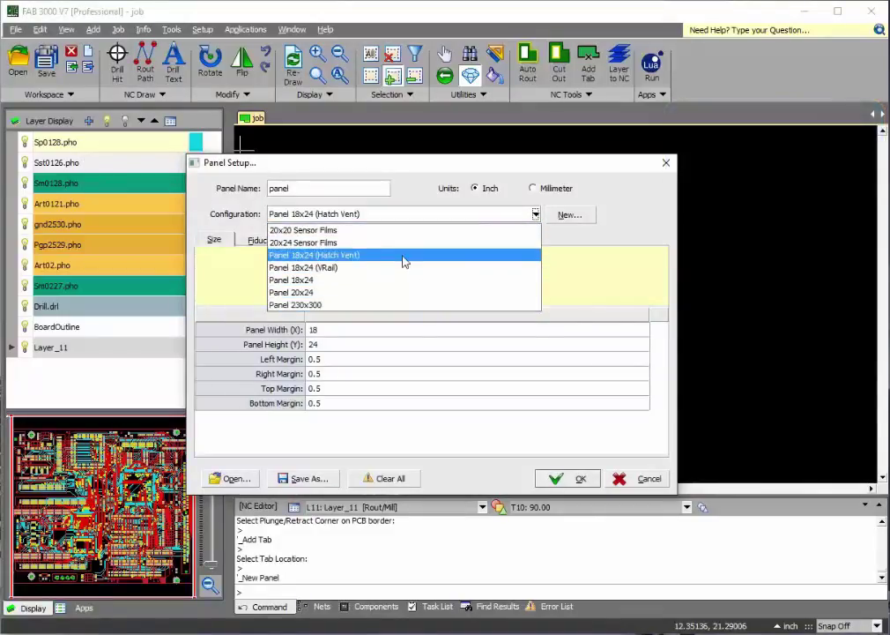
left_click(398, 280)
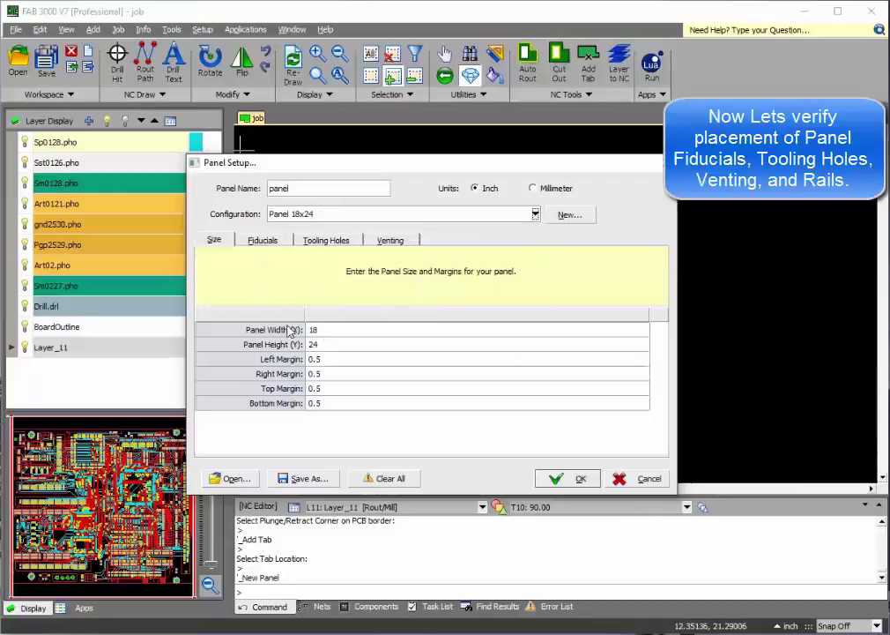
left_click(261, 240)
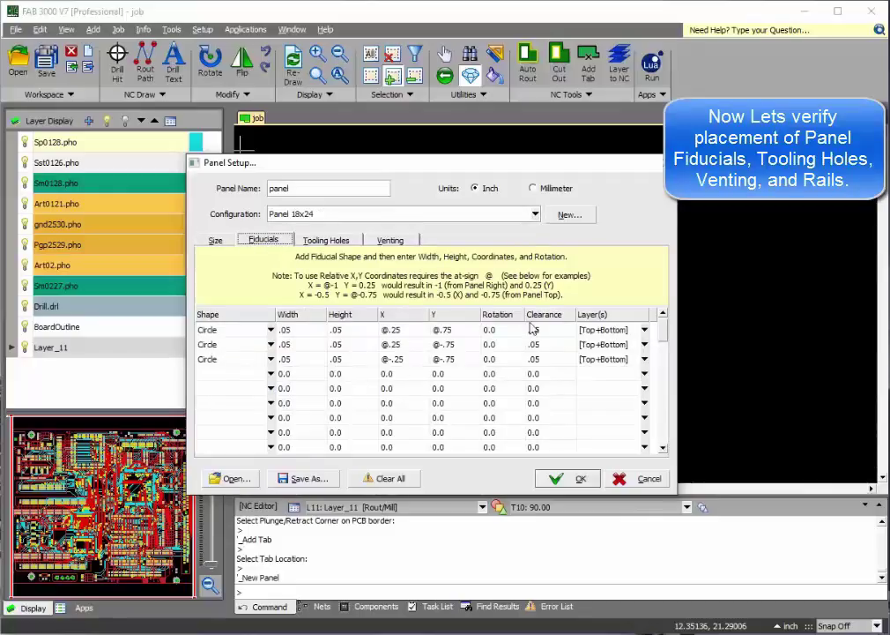
left_click(328, 240)
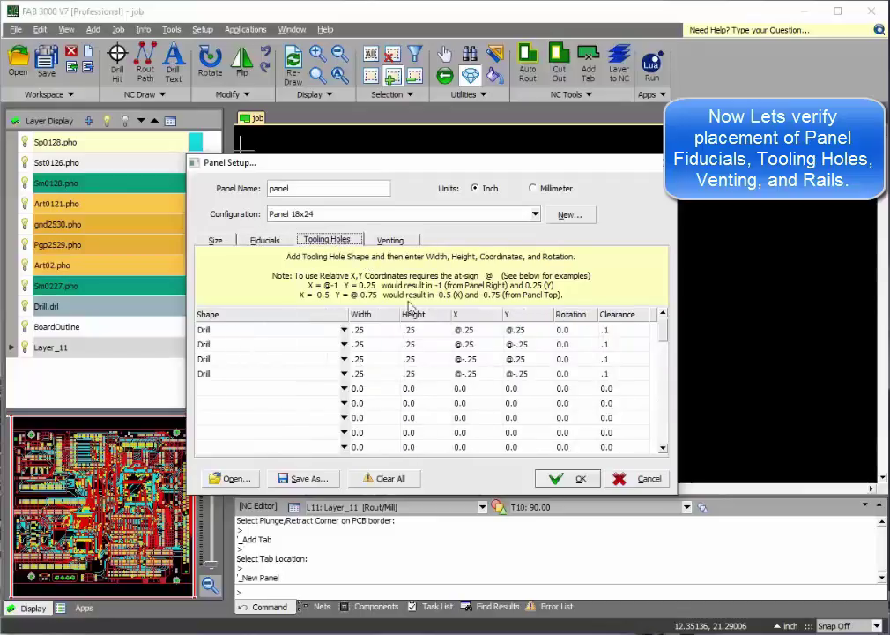
left_click(390, 240)
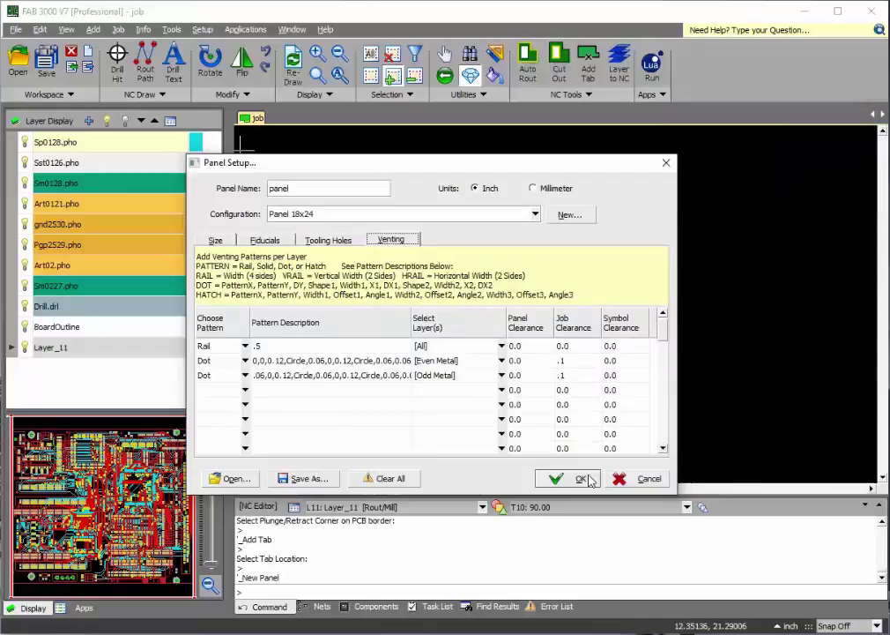
left_click(581, 479)
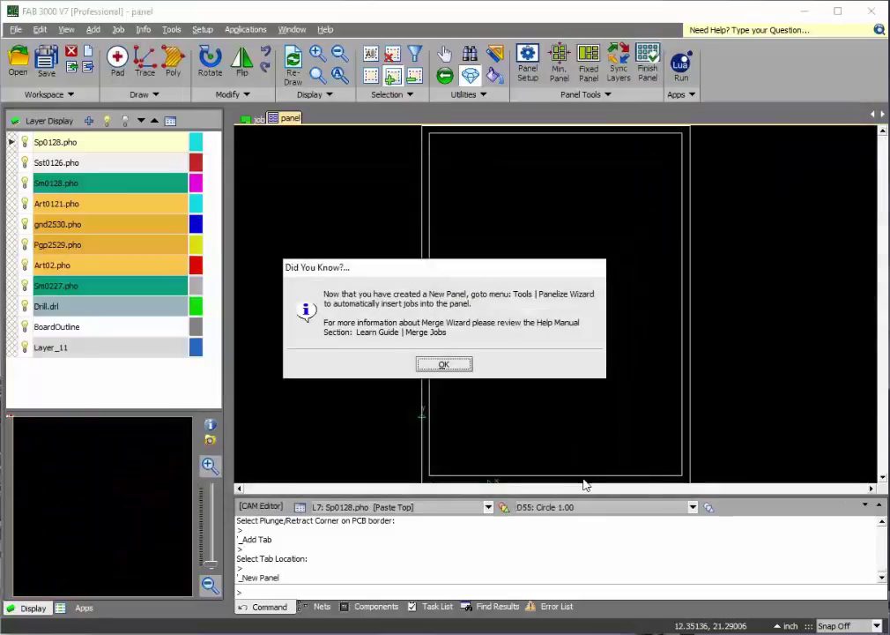
Start the fixed-size Panelize Wizard and set the job's surplus count to 10
left_click(443, 366)
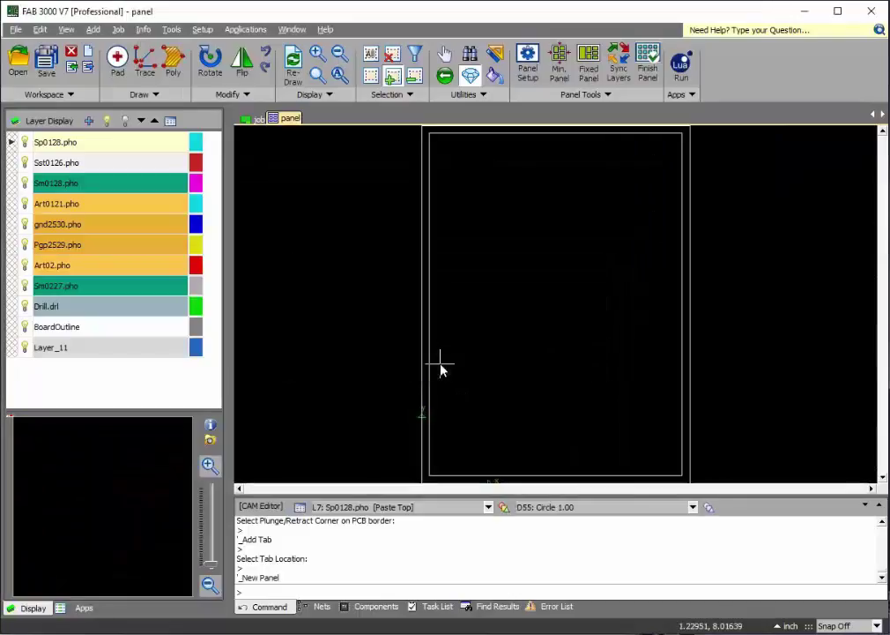
left_click(586, 63)
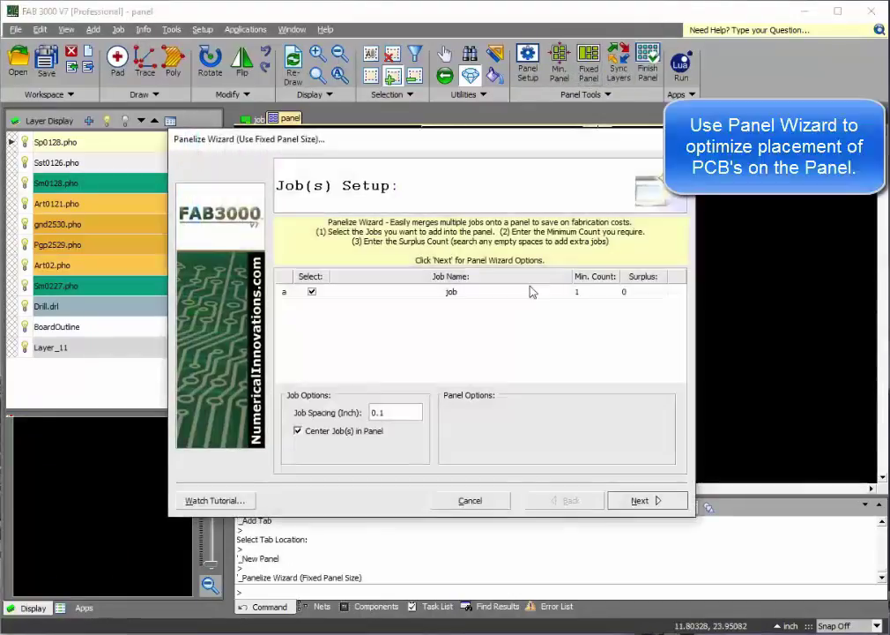
double_click(630, 291)
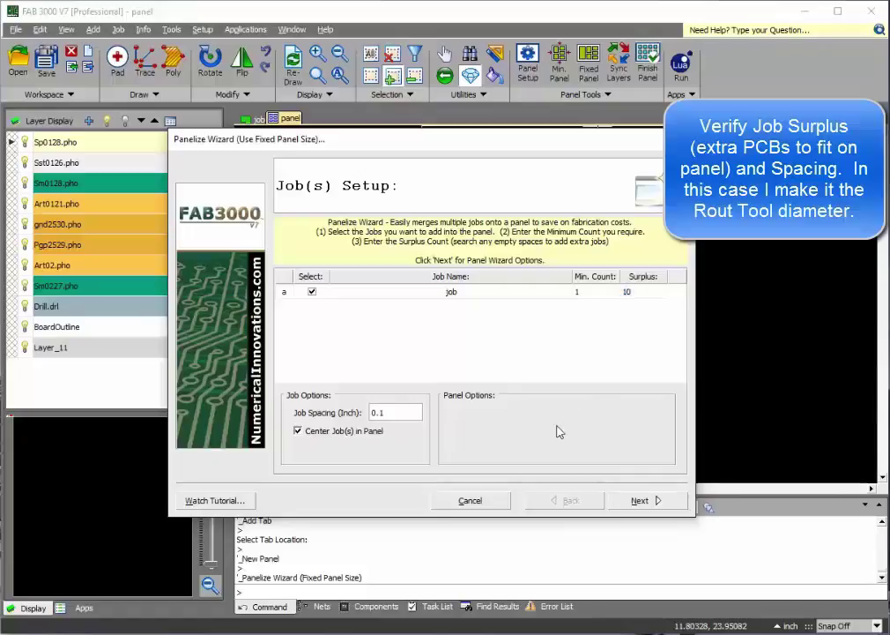
key("shift+Tab")
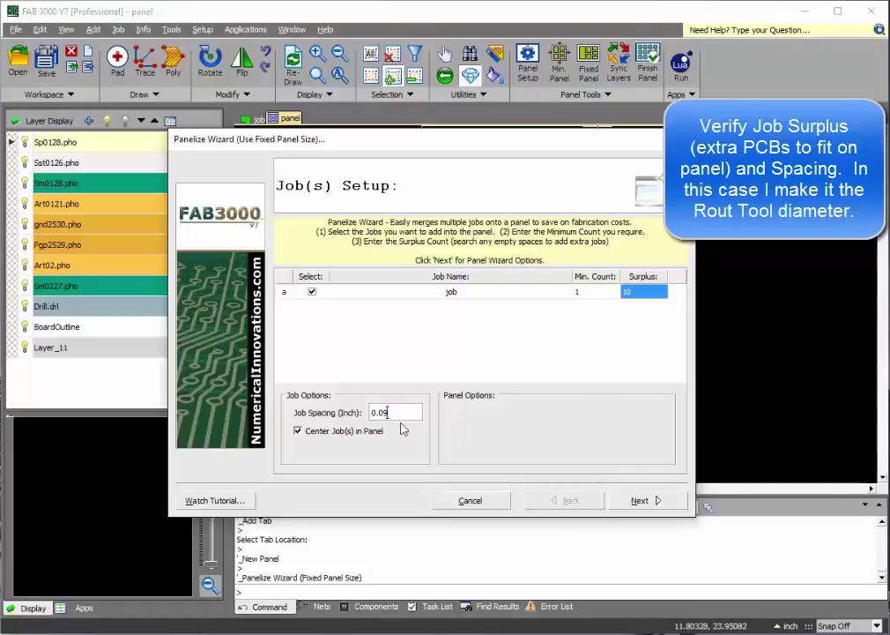
left_click(655, 502)
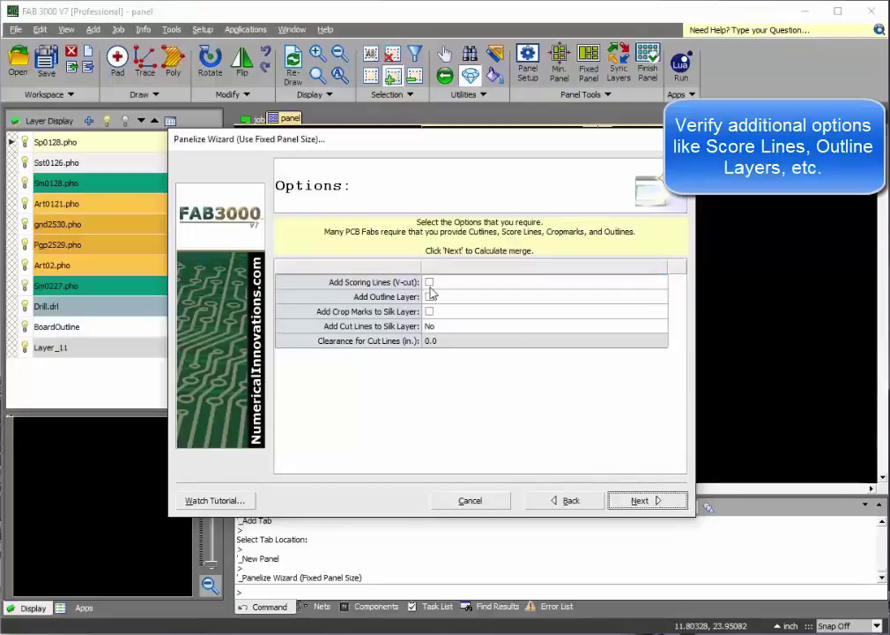
Calculate panel layouts, compare the 60.6% options, and choose the first six-board layout
left_click(640, 504)
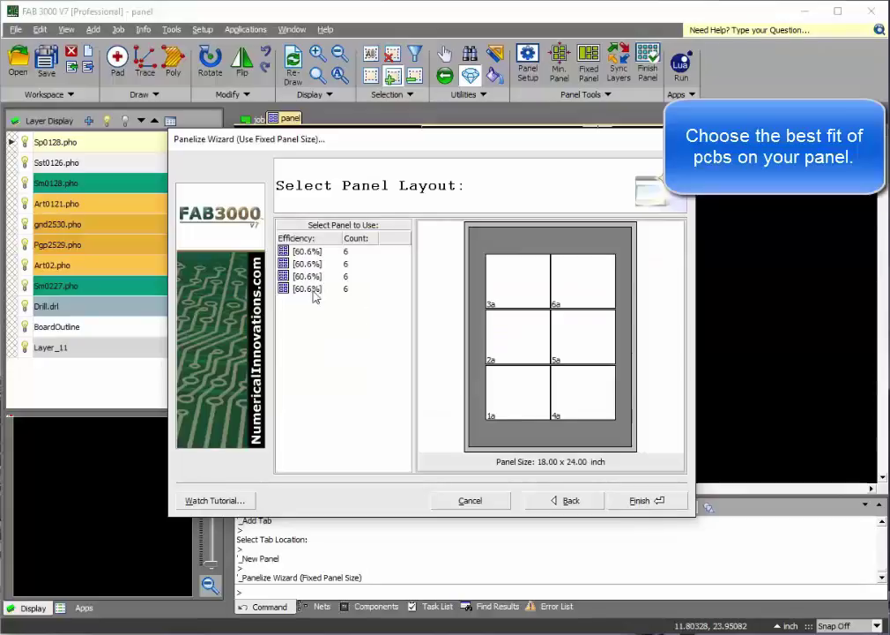
left_click(308, 263)
left_click(309, 276)
left_click(308, 288)
left_click(306, 252)
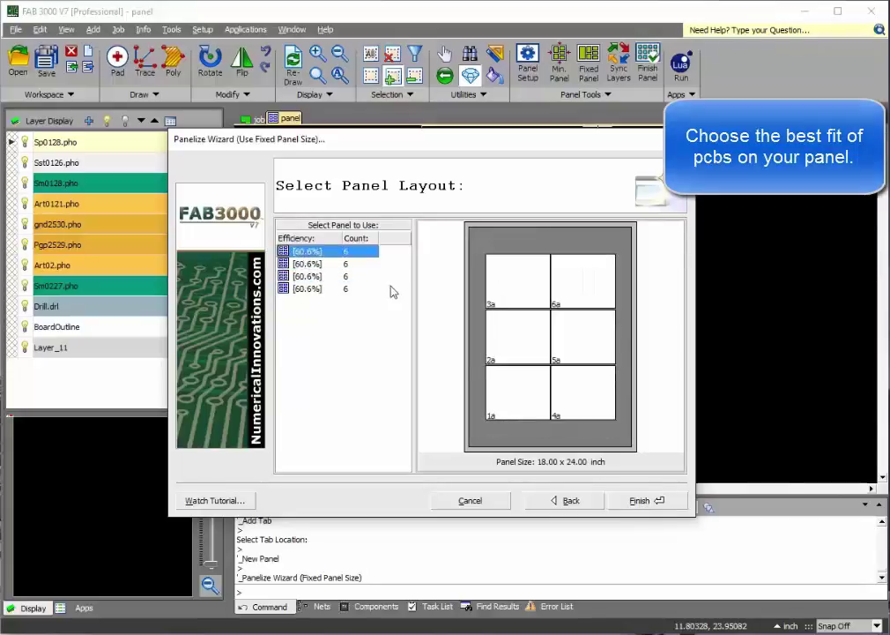
Place the boards and synchronize layers into common types like TopSilk, TopMask, Border, Drill1.drl and rout.nc
left_click(646, 501)
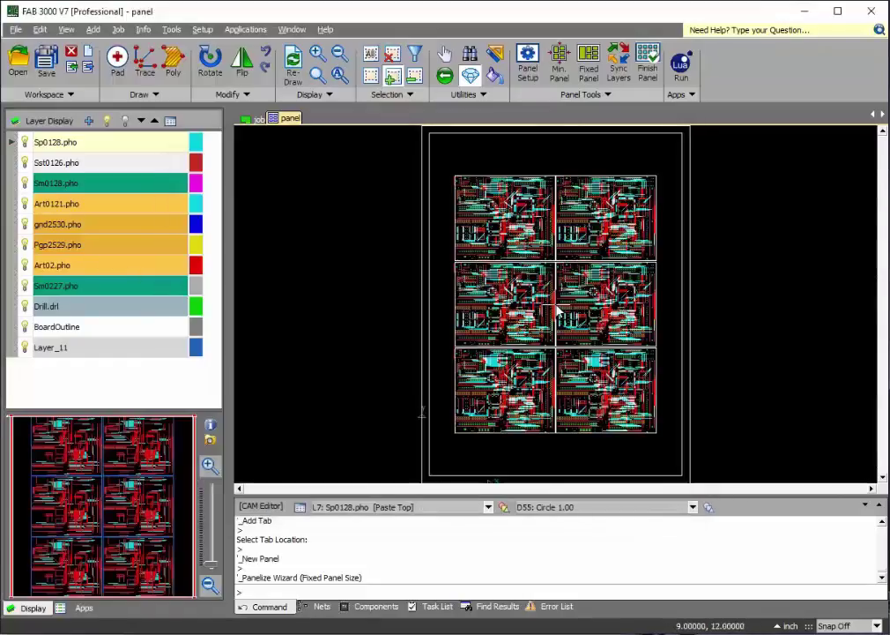
scroll(589, 225, "up", 2)
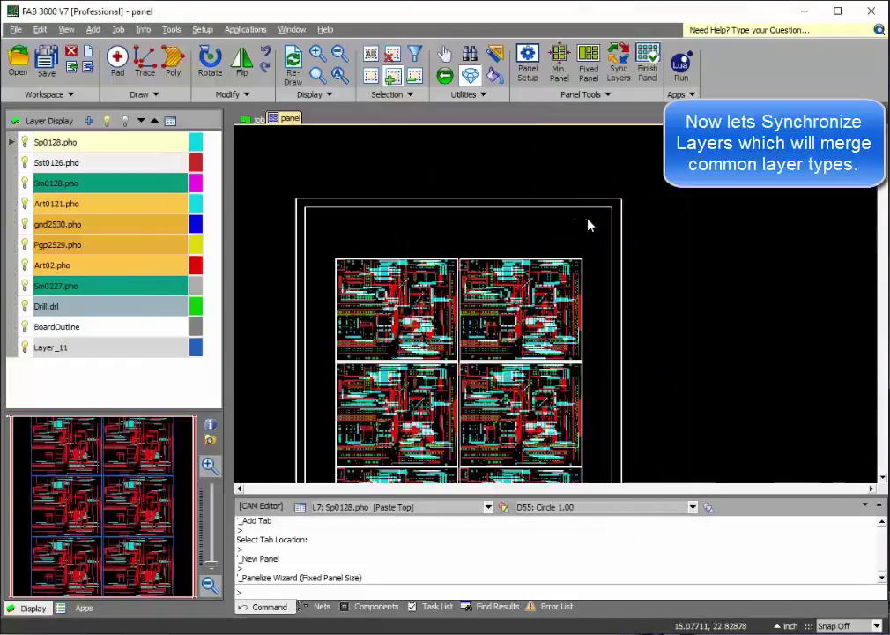
left_click(649, 68)
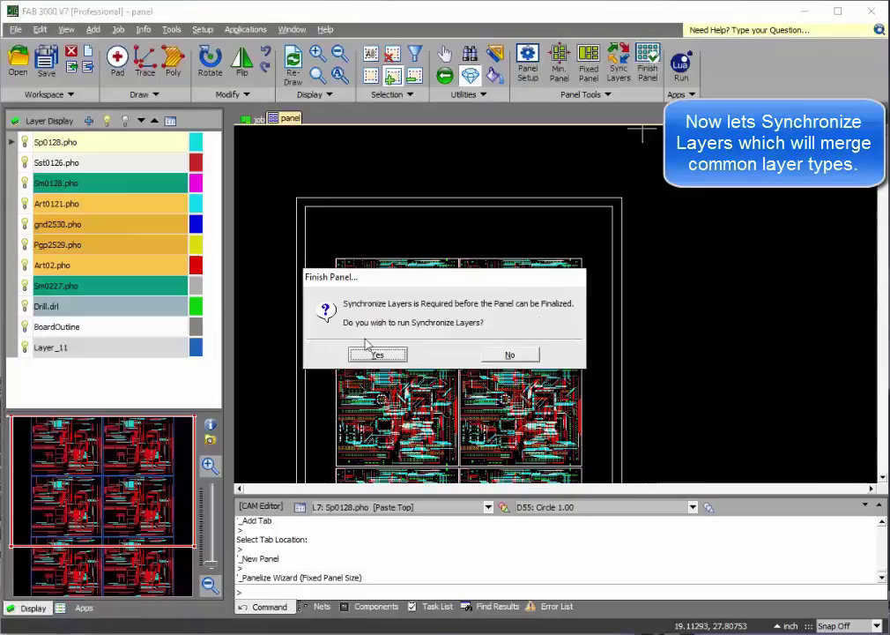
left_click(393, 355)
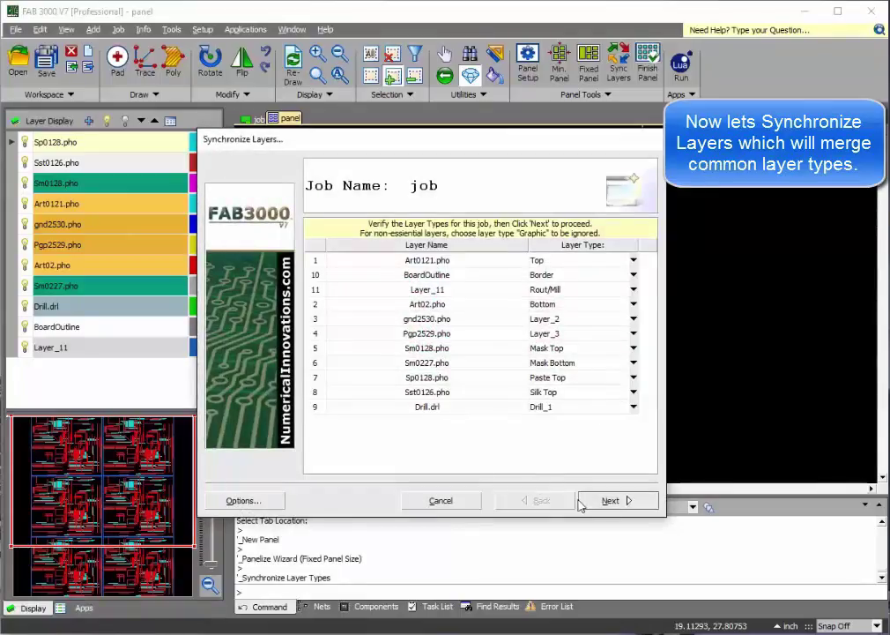
left_click(609, 500)
left_click(603, 501)
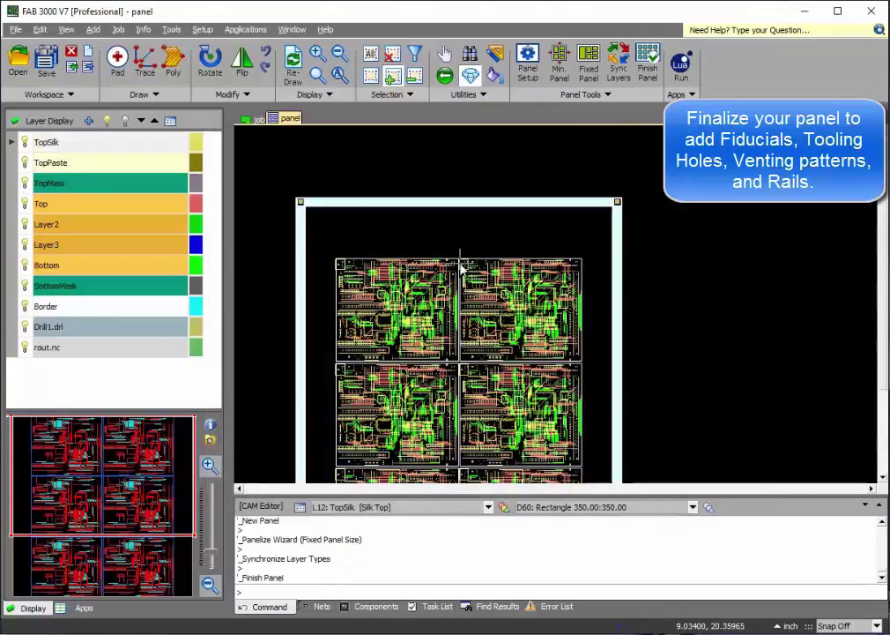
scroll(405, 294, "up", 6)
scroll(435, 322, "up", 2)
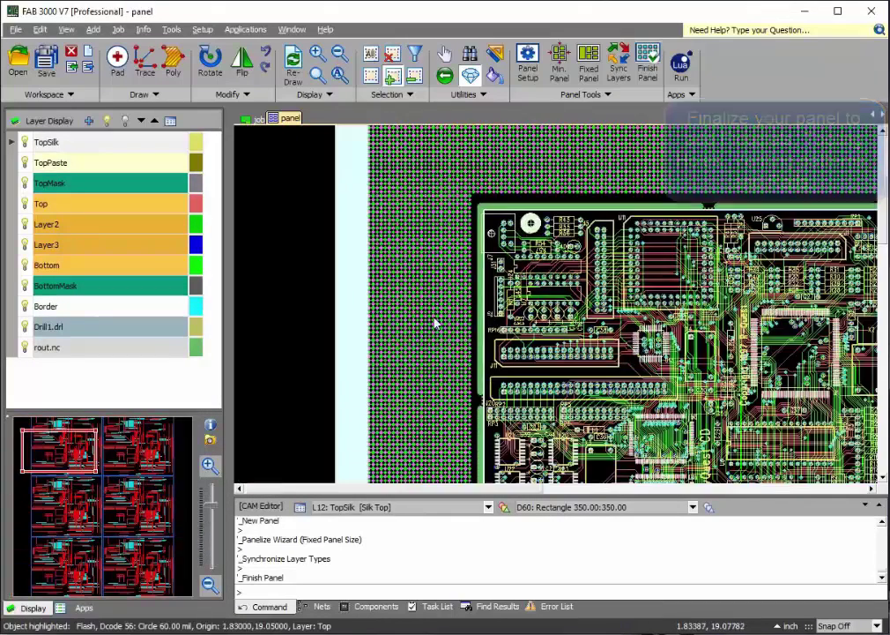
left_click(79, 203)
scroll(473, 288, "down", 5)
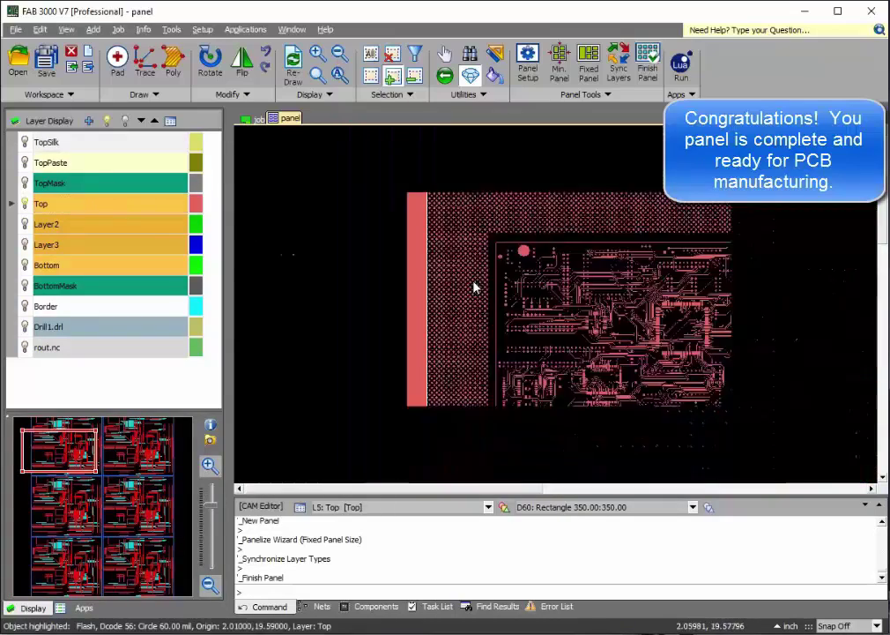
scroll(851, 342, "up", 3)
scroll(835, 338, "down", 1)
scroll(811, 337, "down", 2)
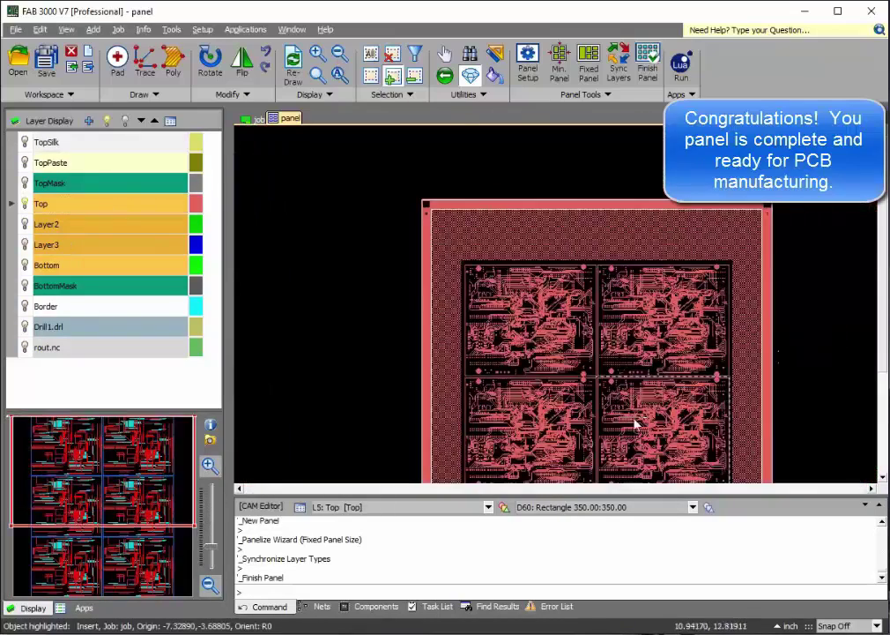
scroll(616, 387, "up", 2)
scroll(348, 282, "down", 2)
scroll(385, 235, "up", 4)
scroll(393, 167, "down", 2)
scroll(432, 199, "up", 4)
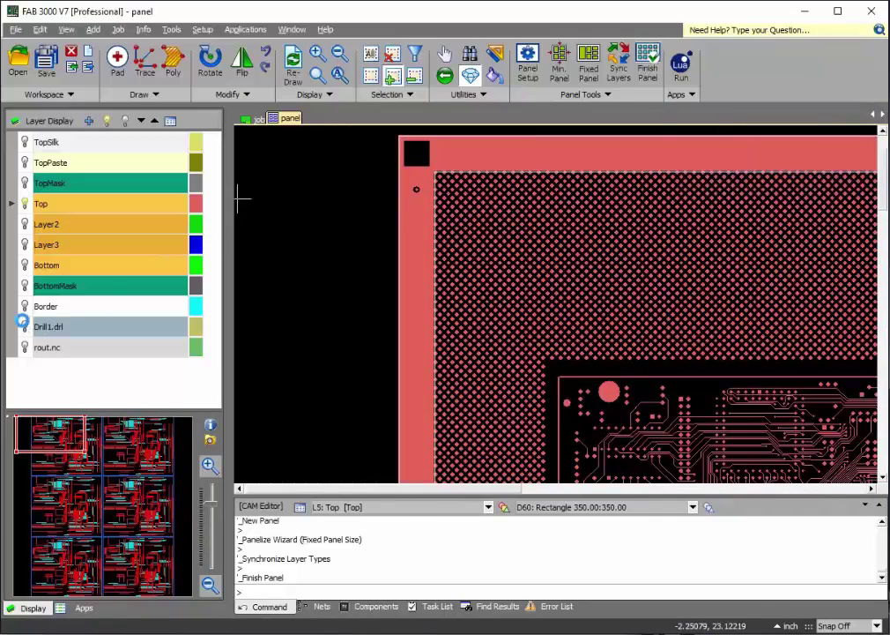
left_click(48, 326)
scroll(346, 217, "down", 1)
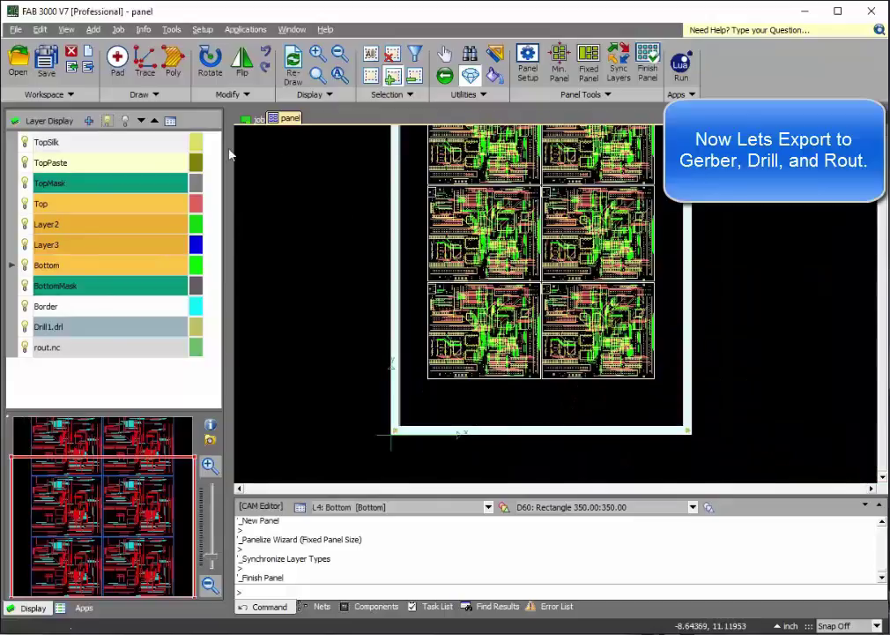
Export the panel's Gerber, NC drill/rout and report files to a new folder under fab-examples\274X
left_click(89, 67)
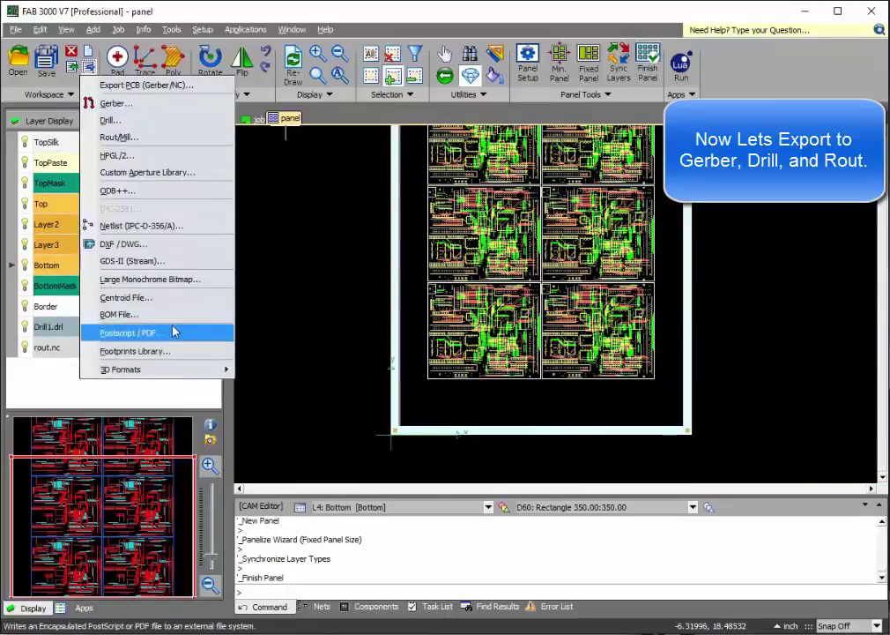
left_click(147, 85)
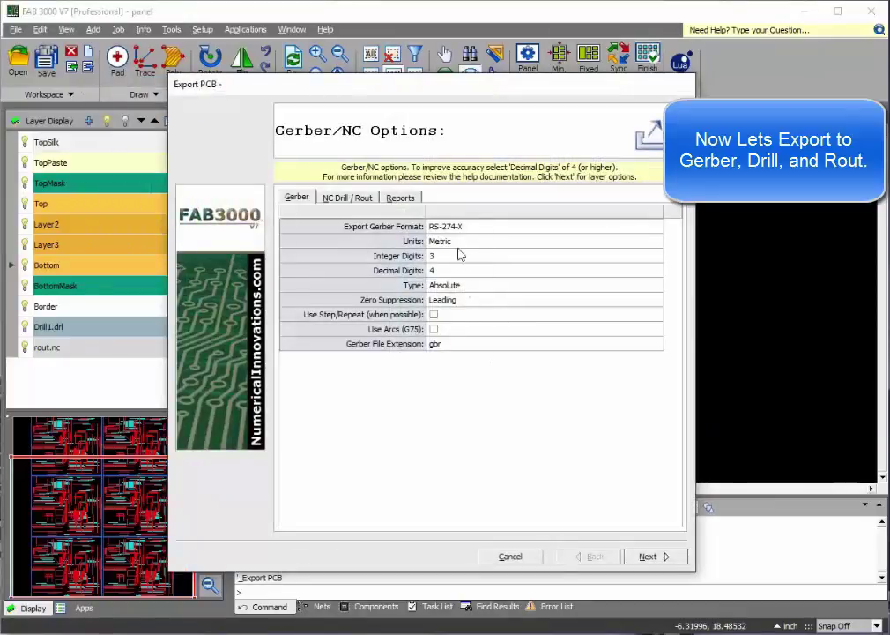
left_click(333, 200)
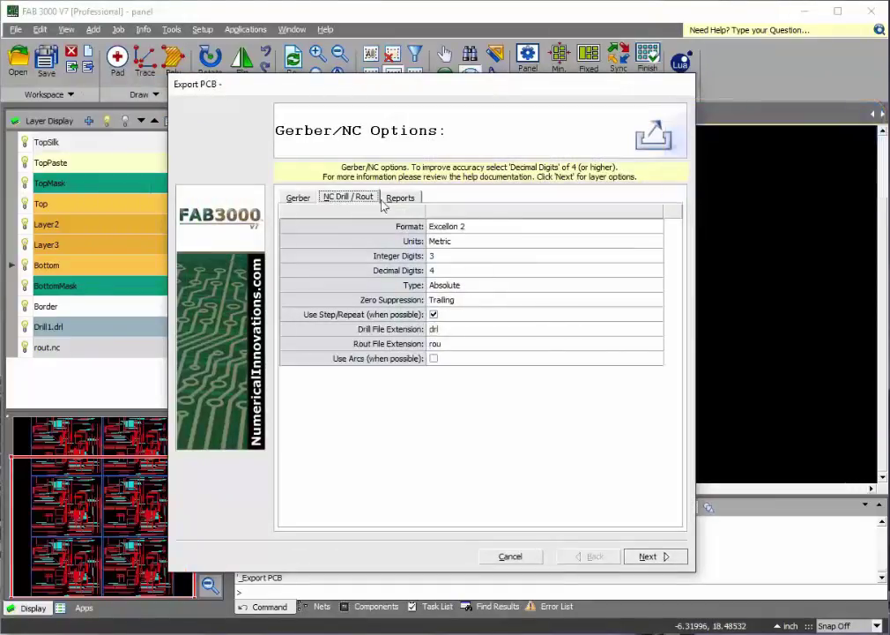
left_click(302, 198)
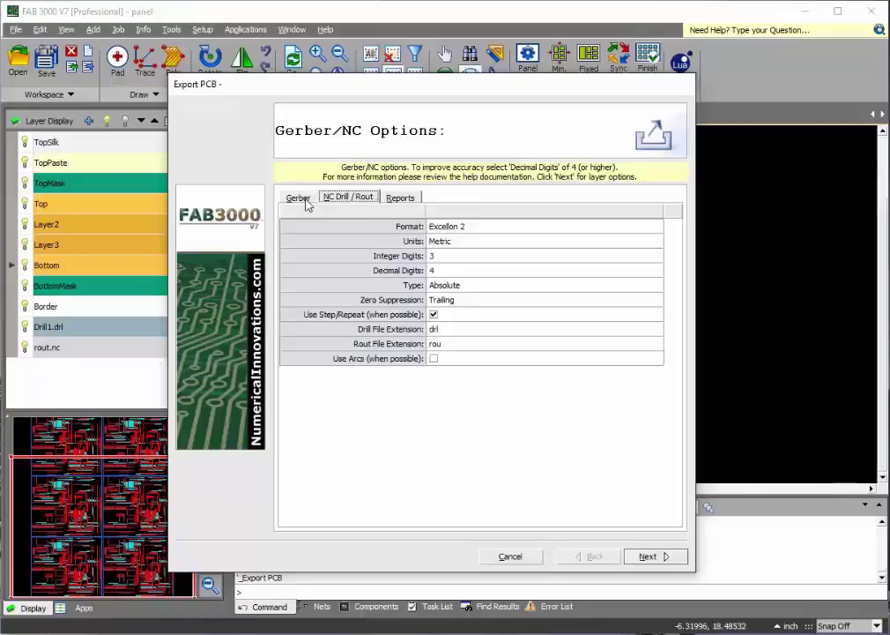
left_click(647, 557)
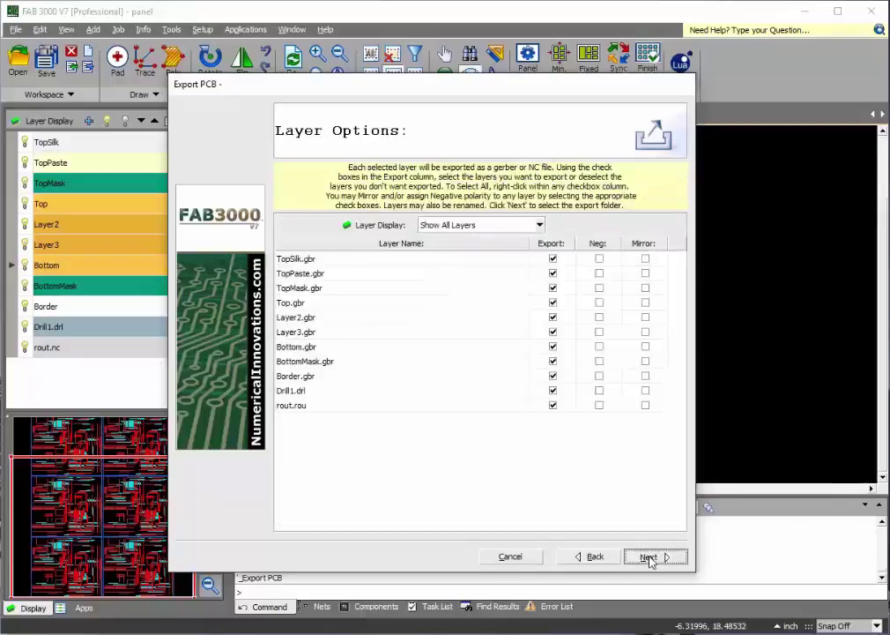
left_click(648, 557)
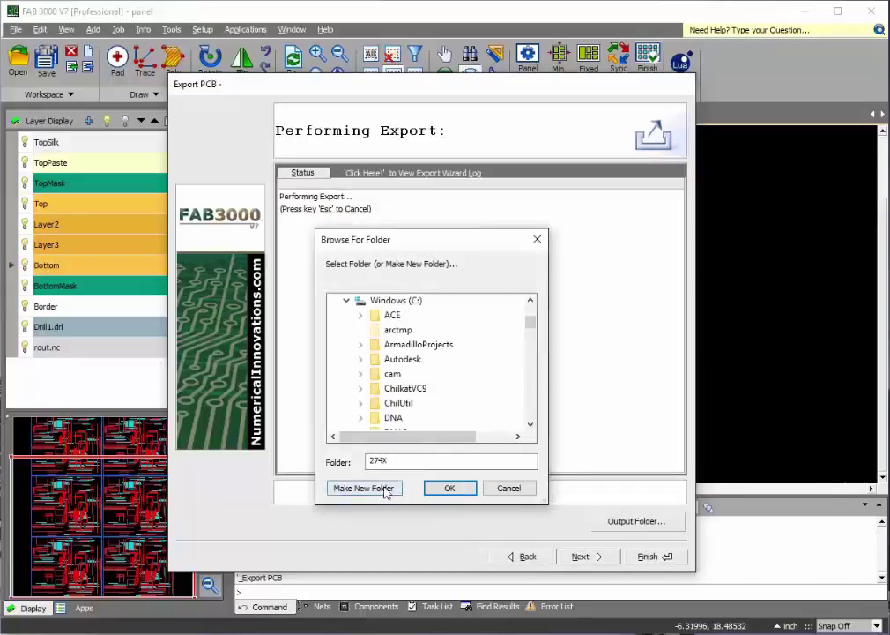
left_click(383, 490)
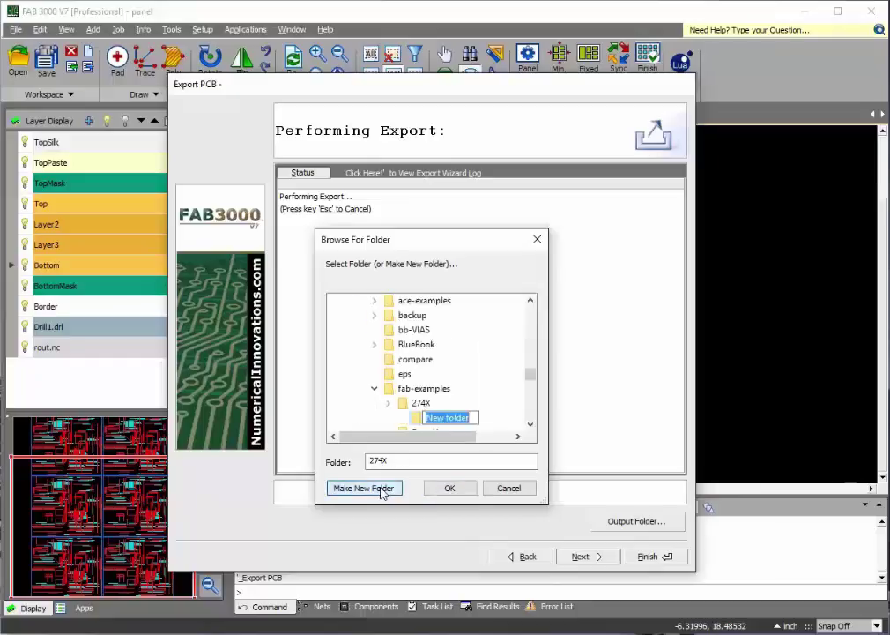
left_click(447, 488)
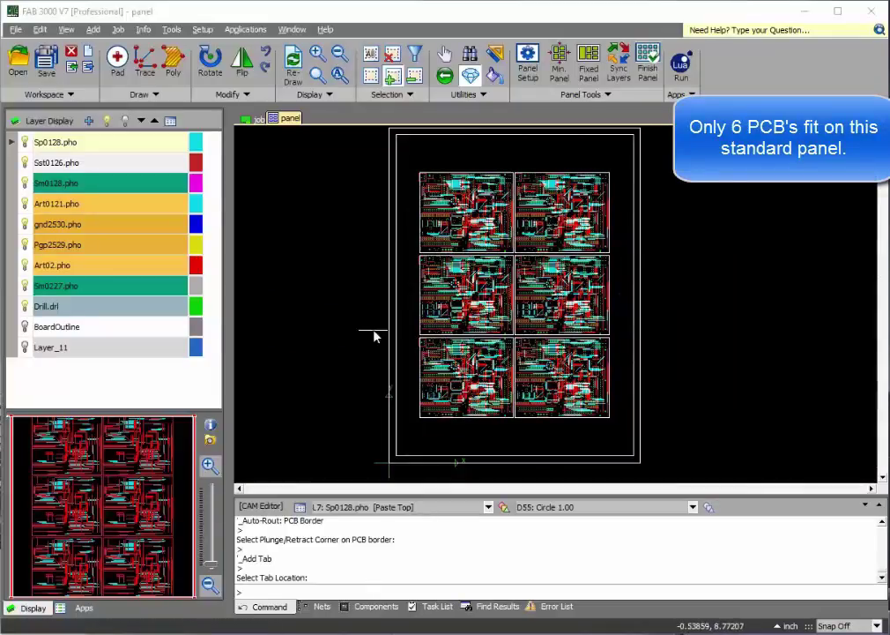
Create panel1 from the Panel 18x24 (VRail) preset with top and bottom margins of 0
left_click(88, 53)
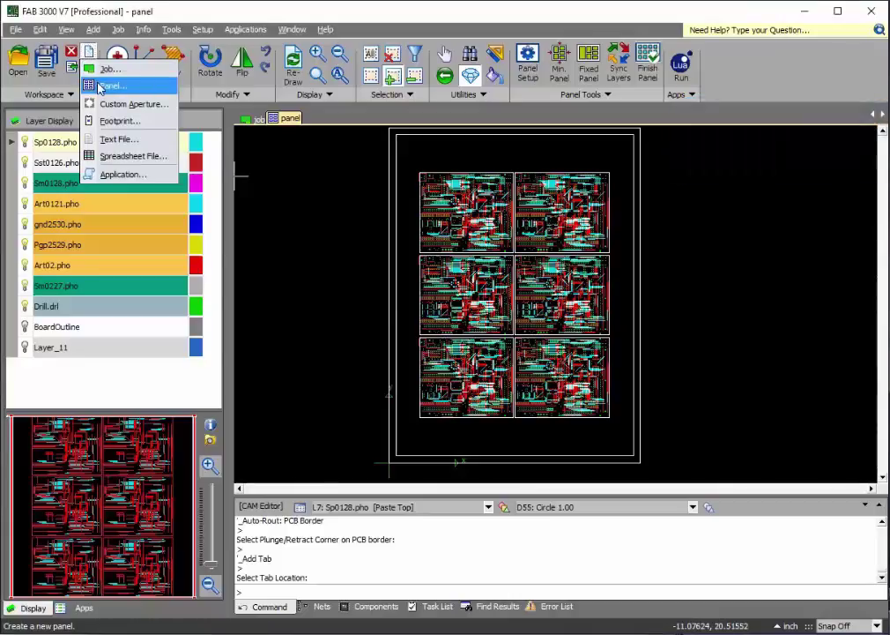
left_click(106, 86)
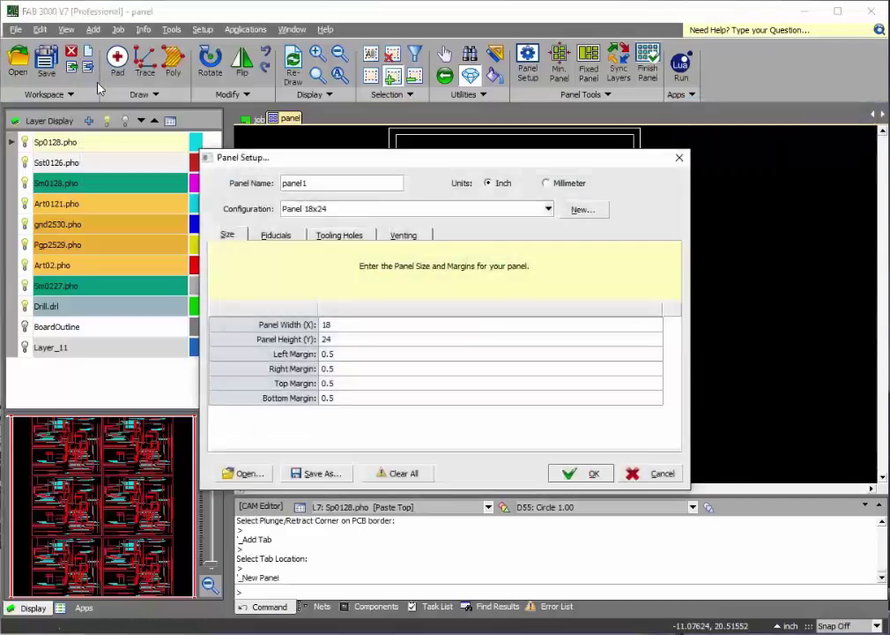
left_click(546, 208)
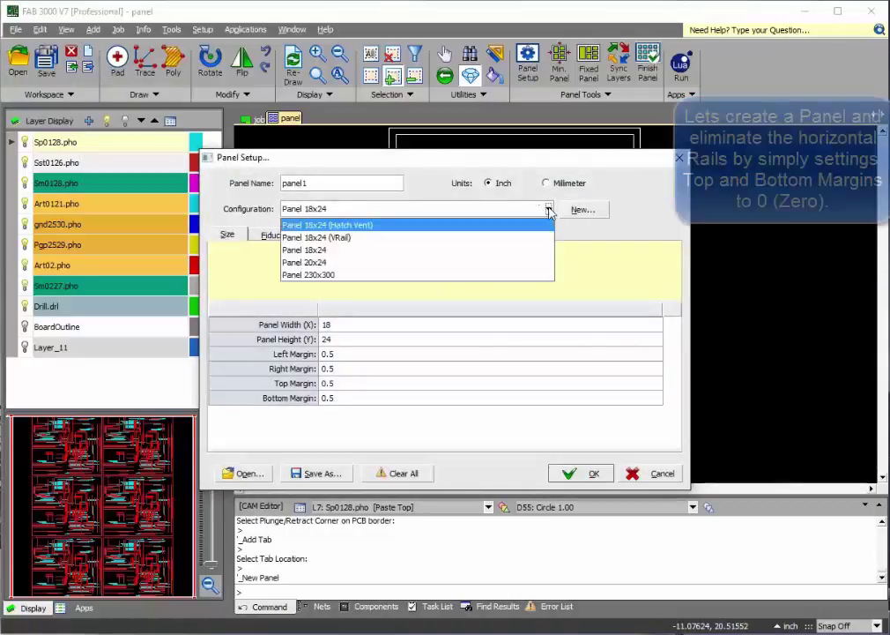
left_click(375, 239)
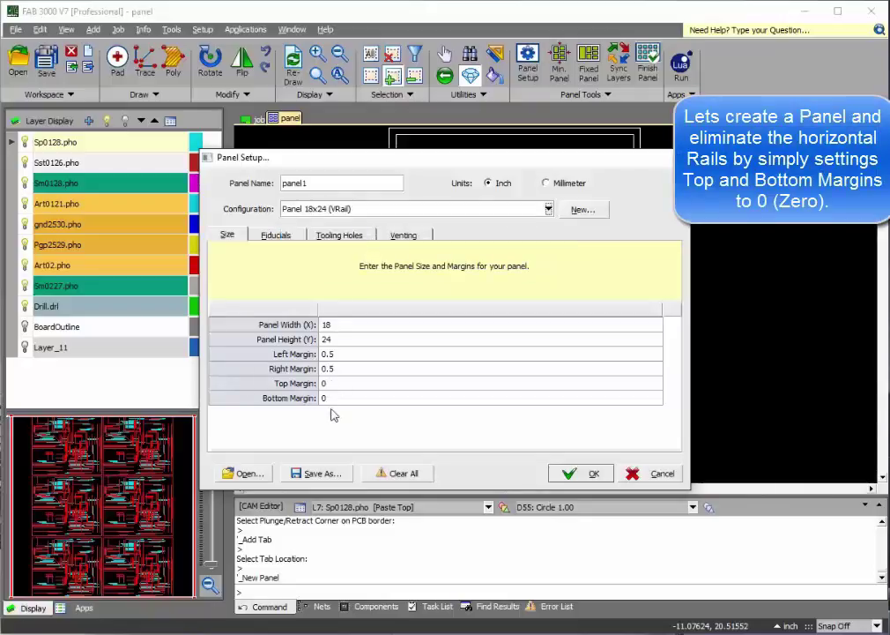
left_click(275, 235)
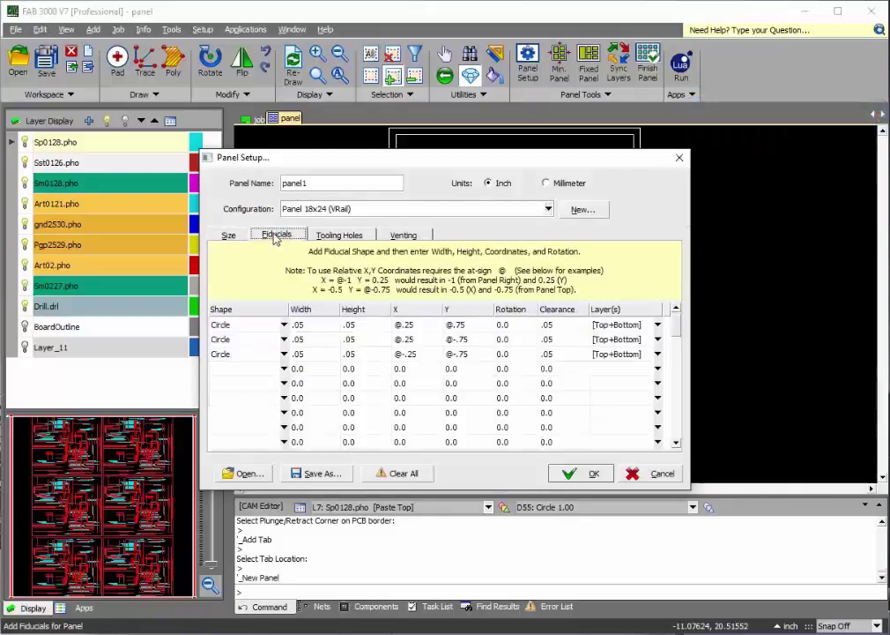
left_click(323, 237)
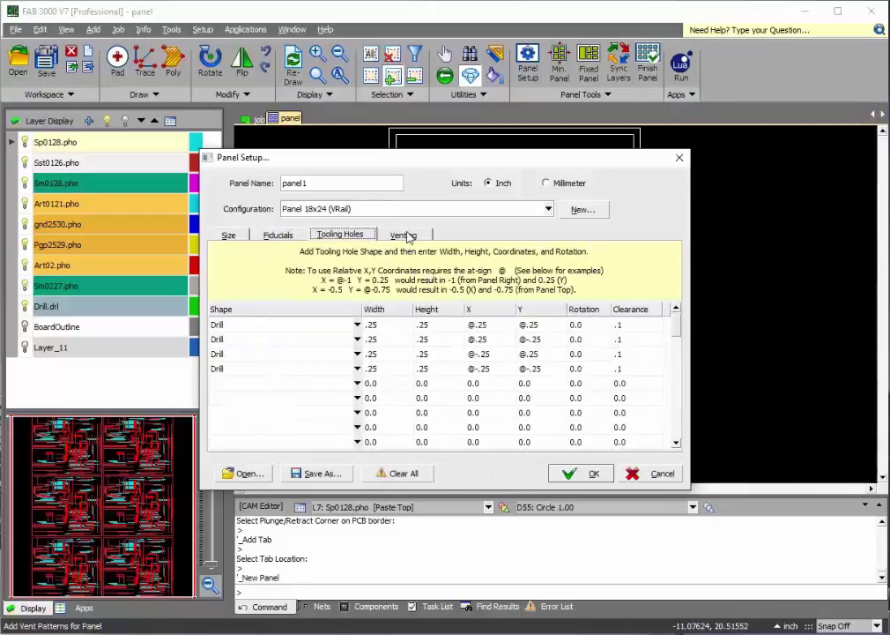
left_click(404, 236)
left_click(228, 234)
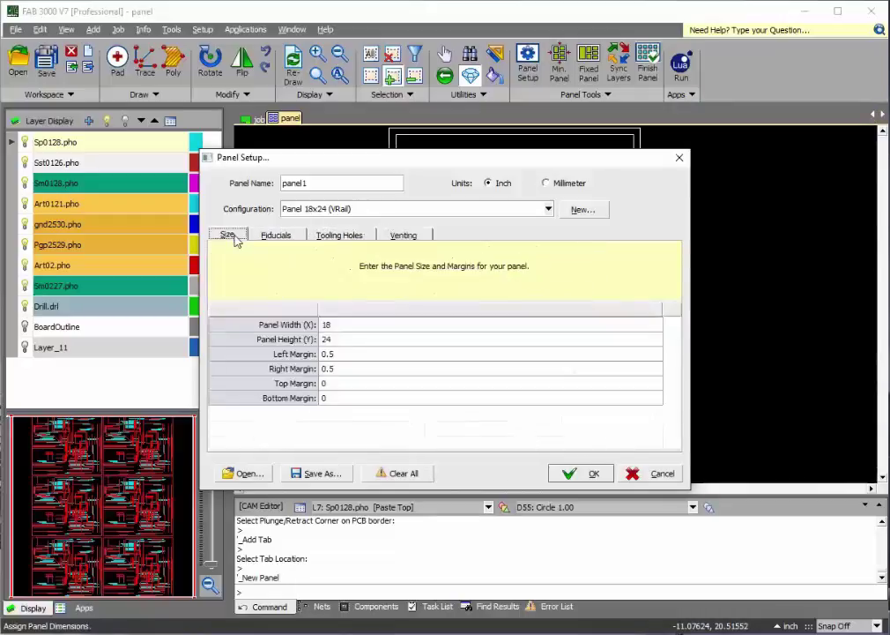
left_click(573, 474)
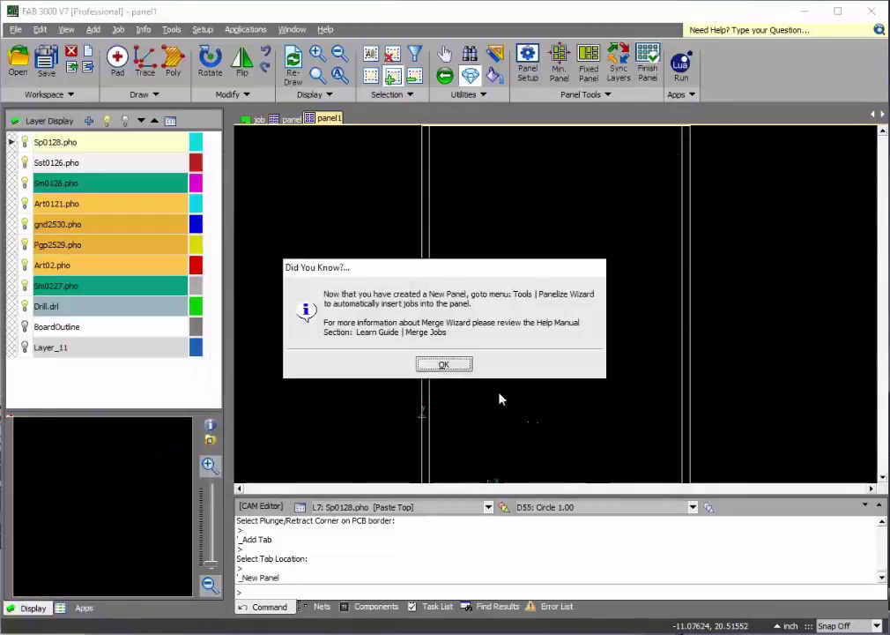
Panelize eight copies of the job in four rows of two using the 77.4% layout, surplus 100
left_click(443, 364)
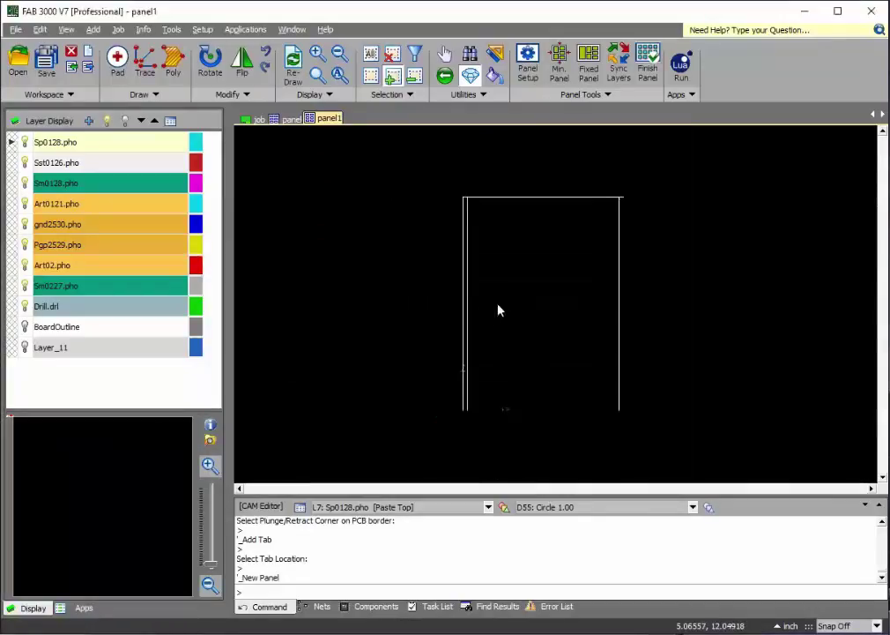
left_click(588, 72)
left_click(648, 288)
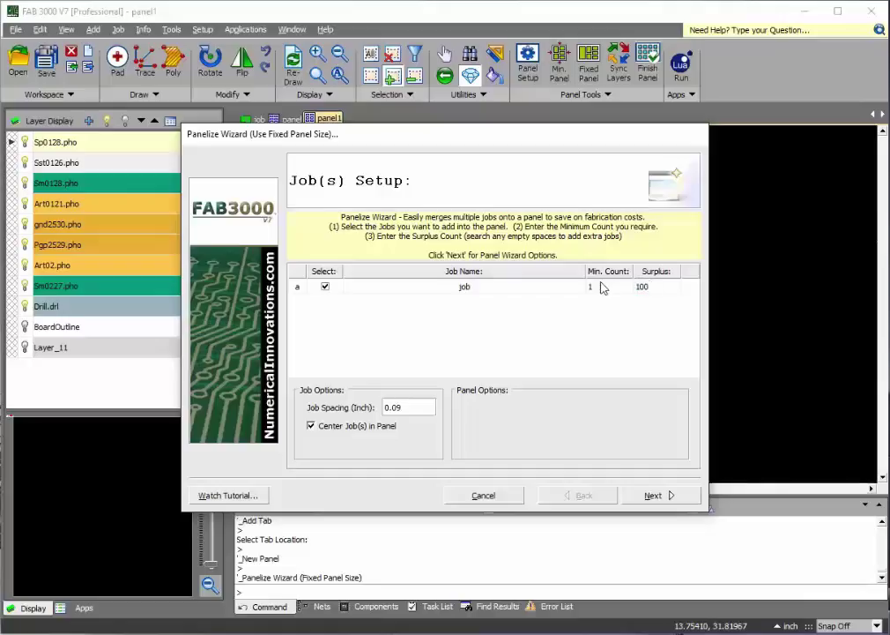
left_click(653, 496)
left_click(650, 495)
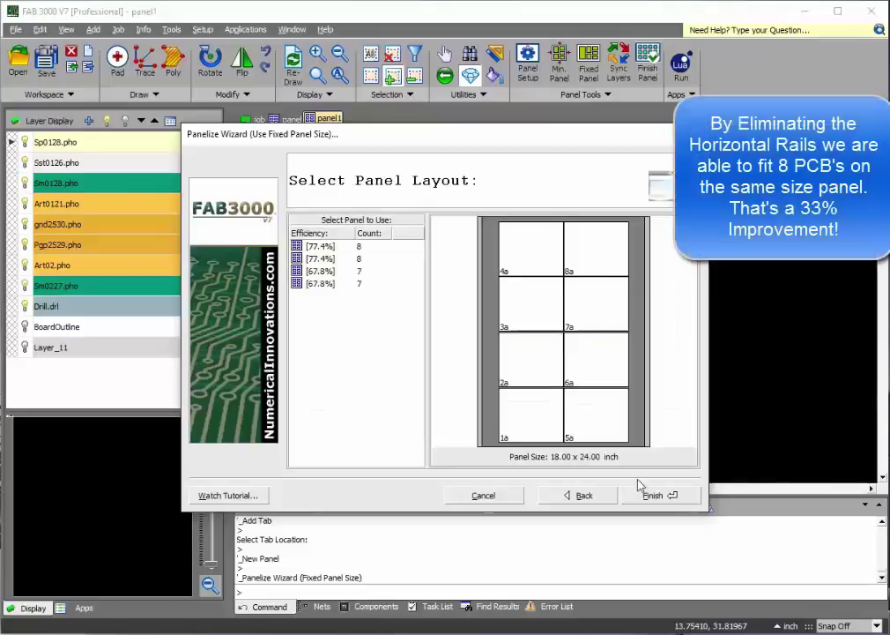
left_click(652, 495)
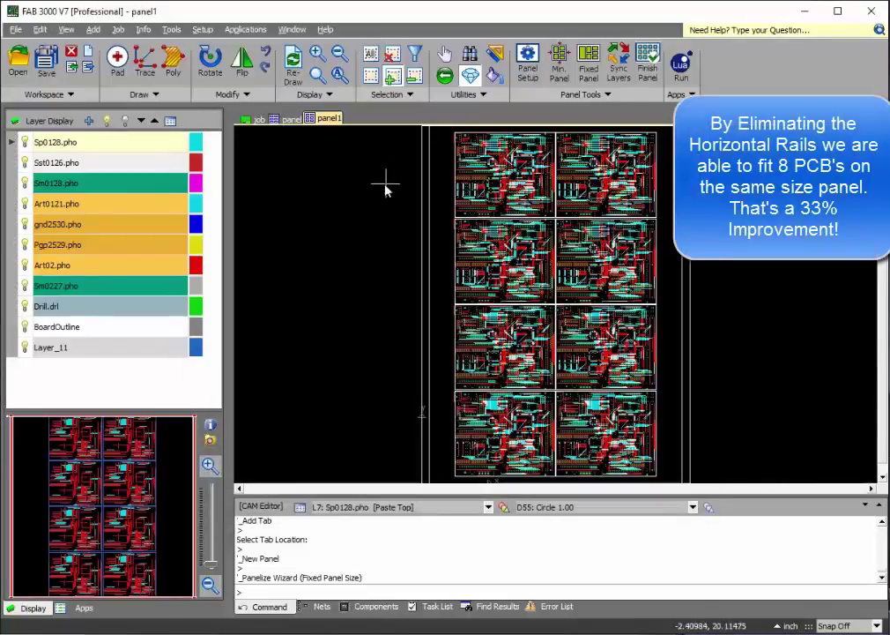
Finish the panel by synchronizing its layers with the proposed layer names
scroll(379, 193, "down", 1)
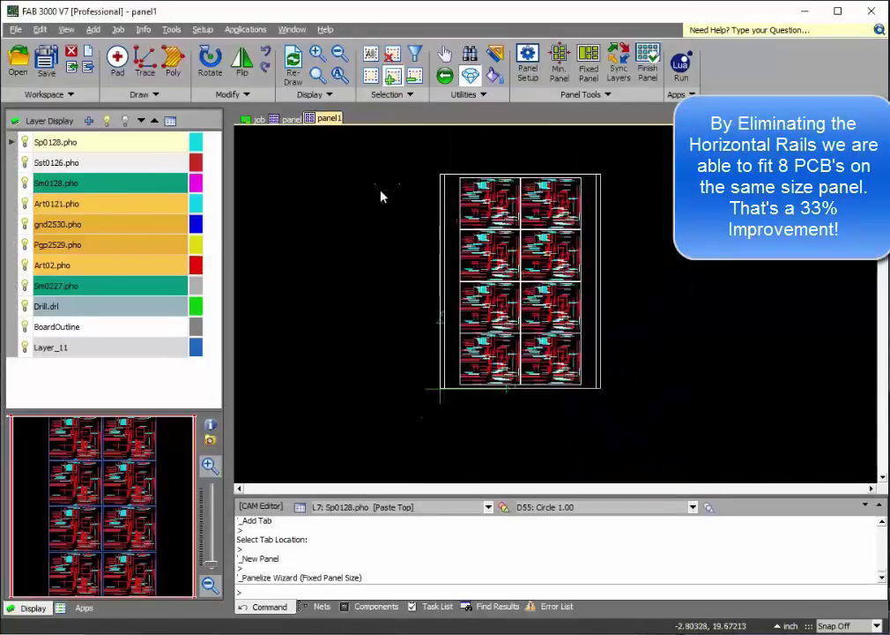
left_click(648, 61)
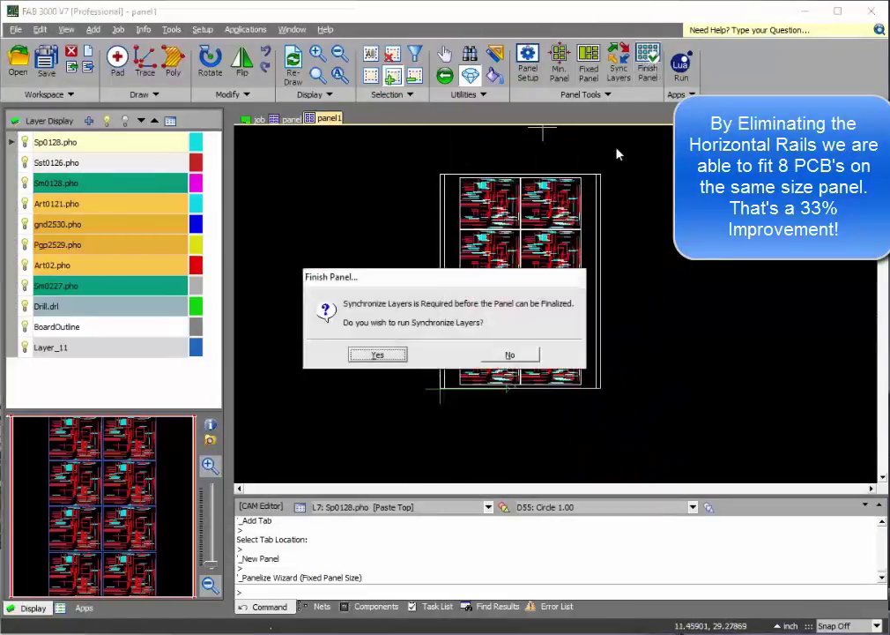
left_click(388, 356)
left_click(627, 495)
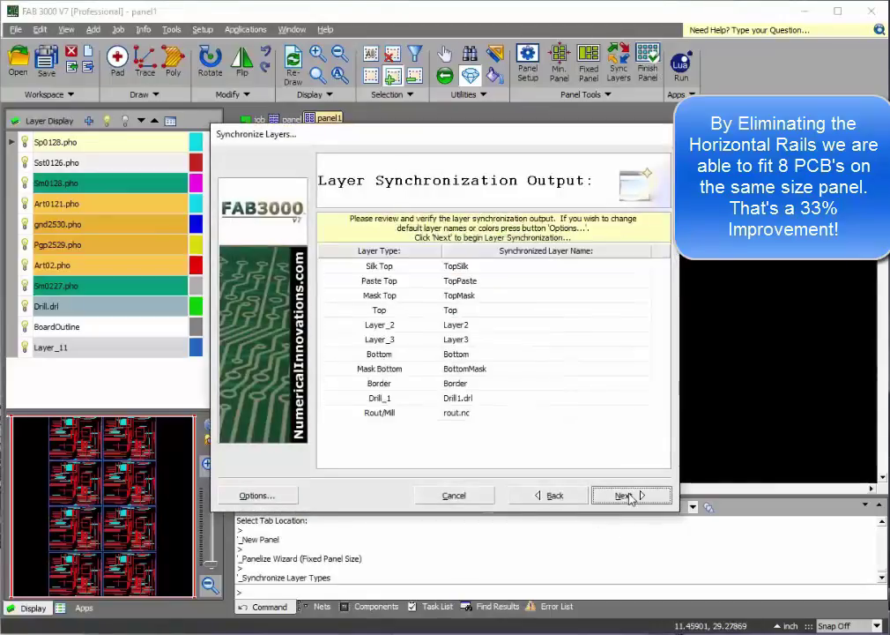
left_click(628, 495)
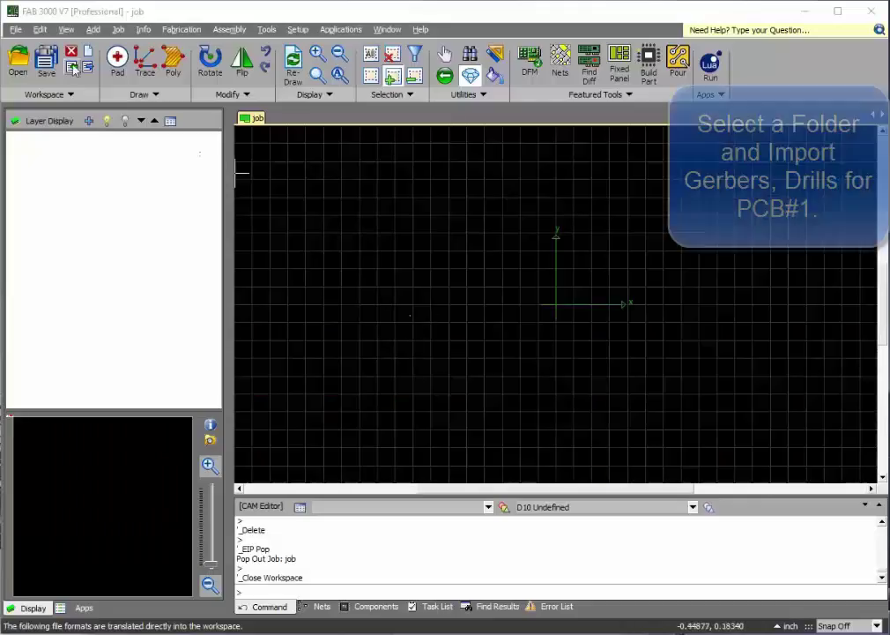
AutoLoad all Gerber and drill files from the 274X folder
left_click(73, 67)
left_click(79, 86)
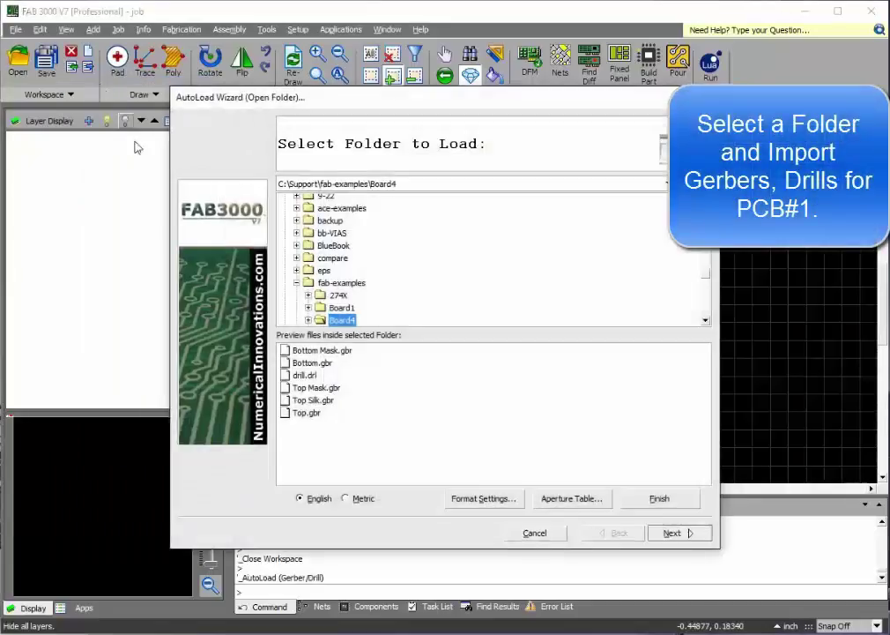
left_click(339, 296)
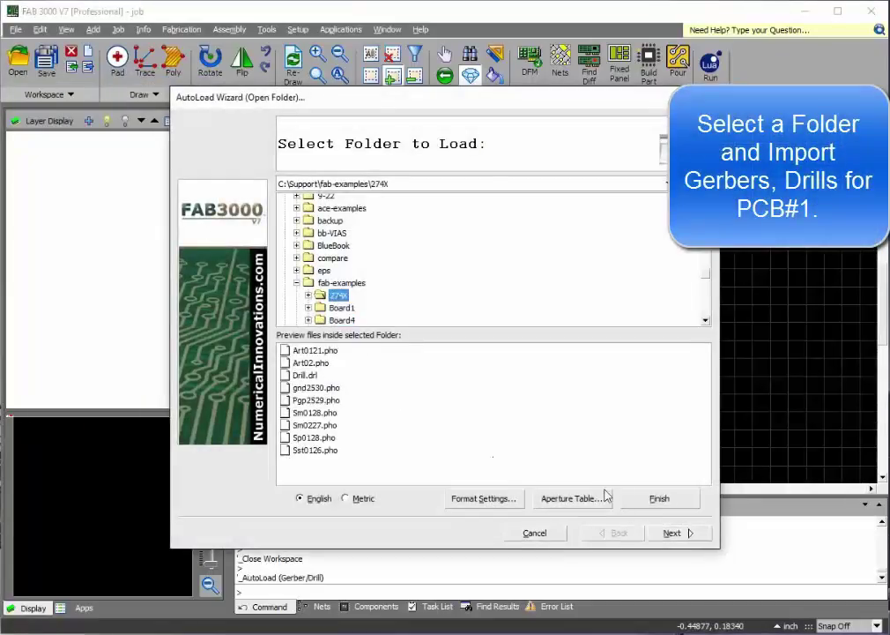
left_click(657, 498)
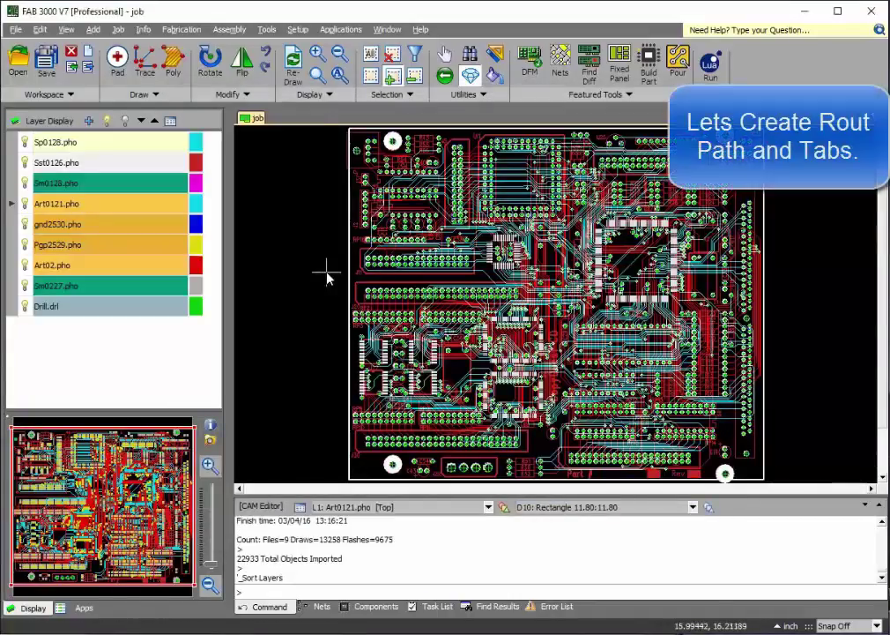
In NC Editor Mode, auto-rout the board border onto a new layer, generating the missing border
left_click(398, 33)
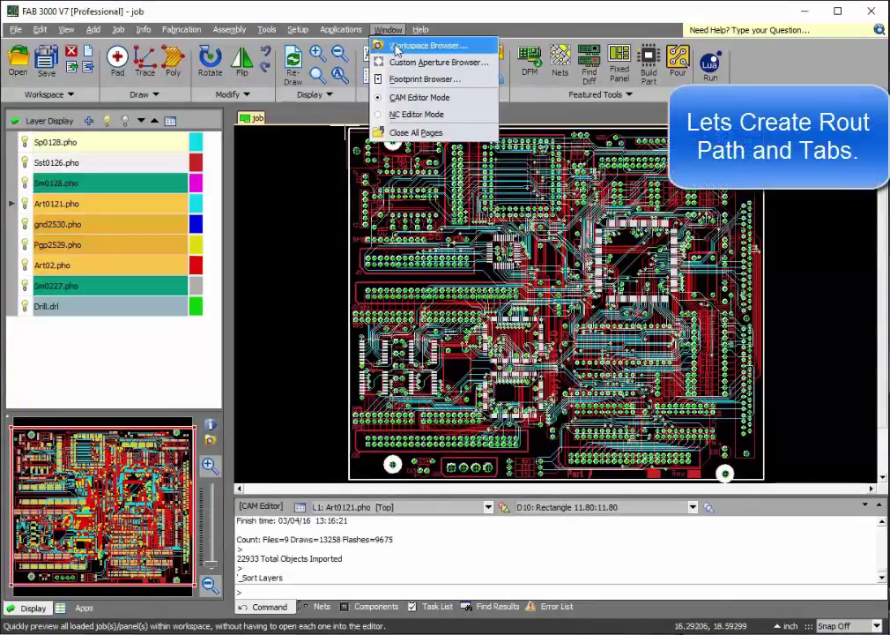
left_click(415, 115)
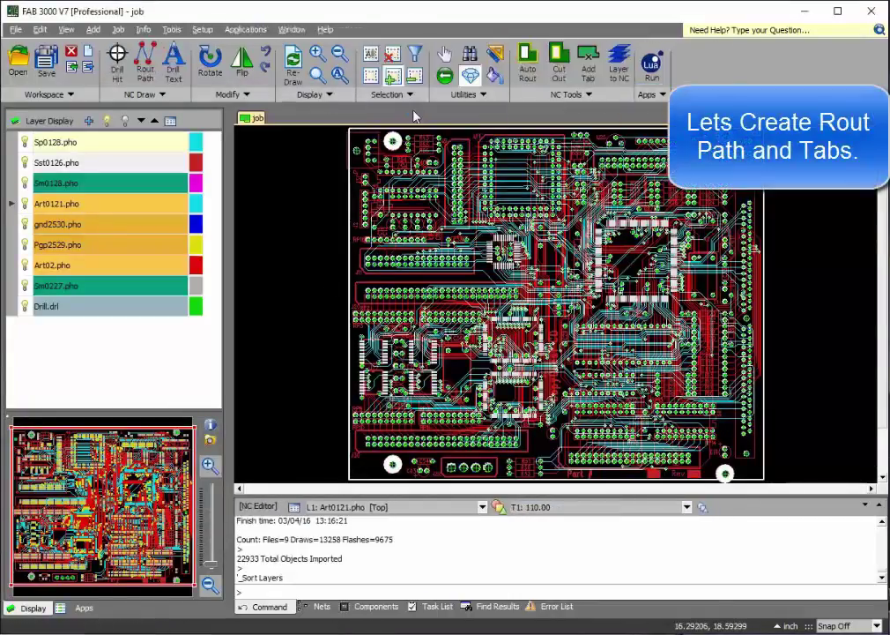
left_click(527, 68)
left_click(372, 356)
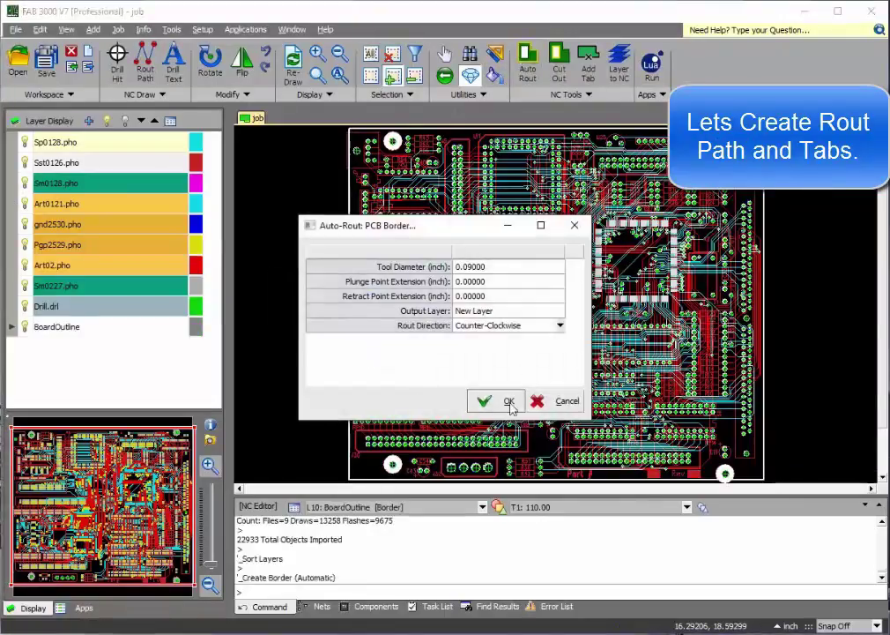
left_click(509, 402)
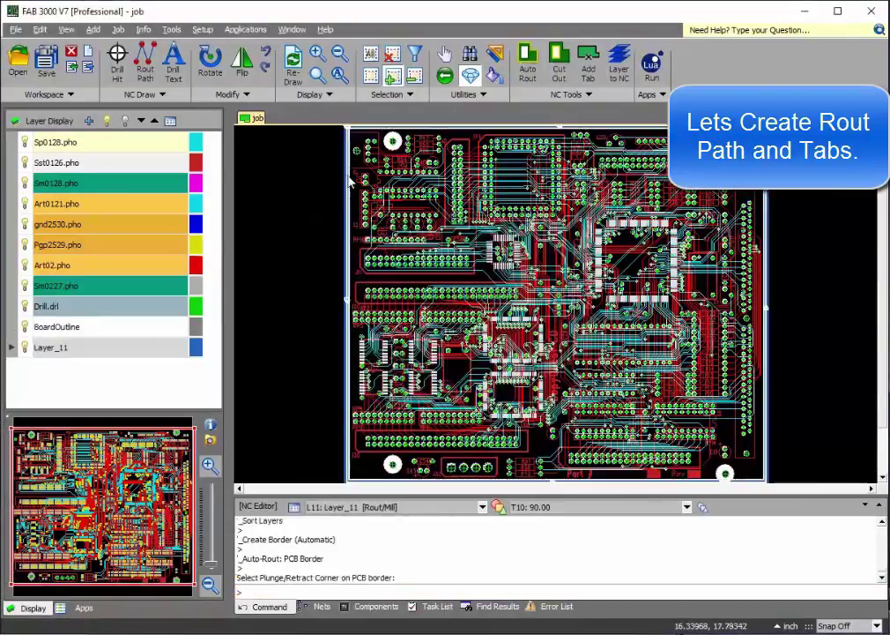
Add a Tab Count of 2 break-perforated tabs and place them on the Layer_11 rout border
left_click(588, 66)
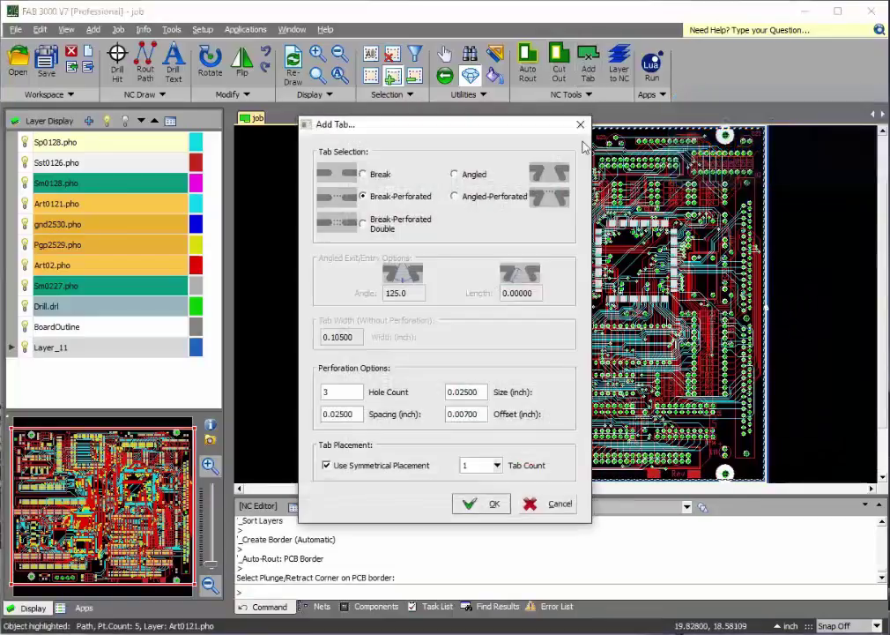
left_click(497, 464)
left_click(477, 491)
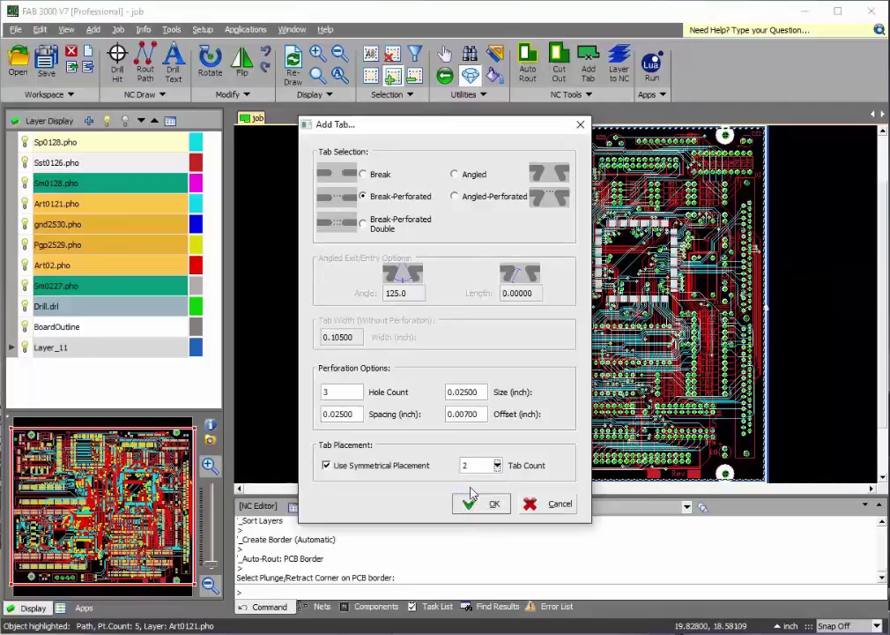
left_click(468, 505)
scroll(511, 304, "down", 2)
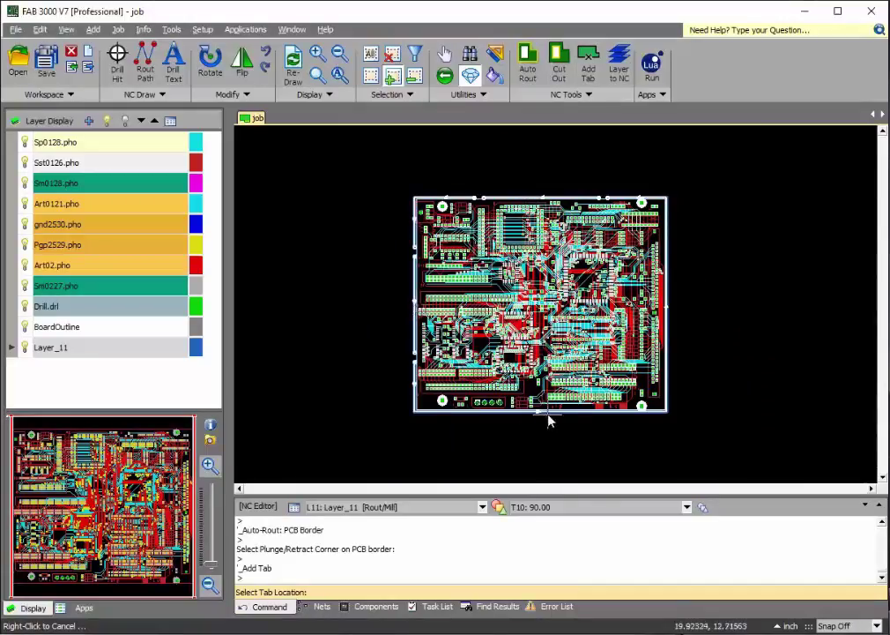
left_click(668, 308)
scroll(553, 280, "up", 3)
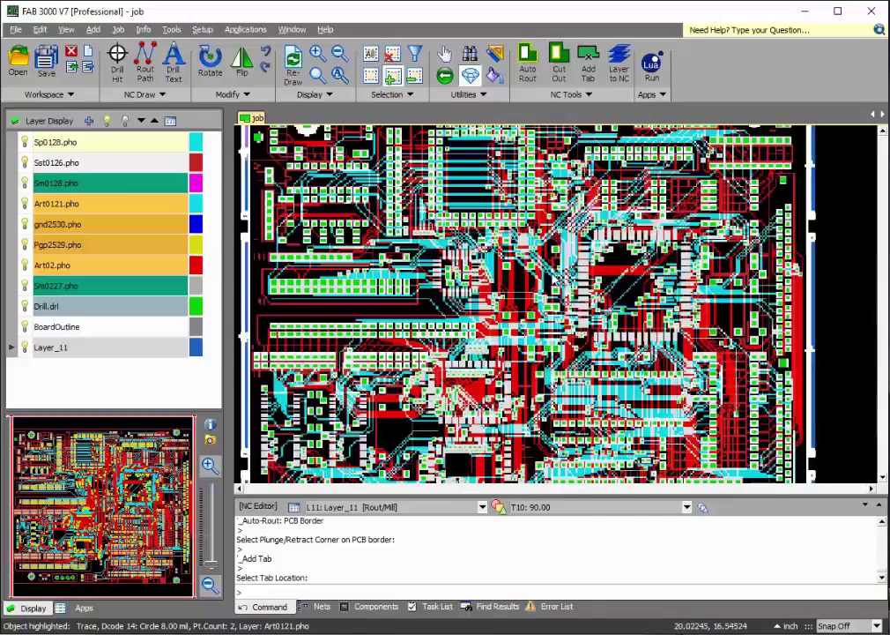
scroll(553, 279, "down", 5)
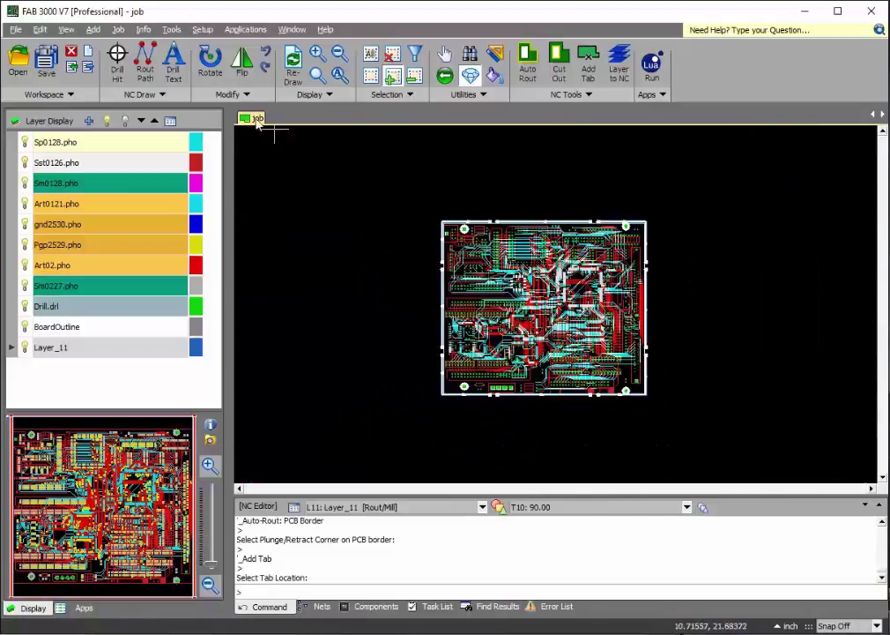
Create a new job with the default name job1
left_click(89, 51)
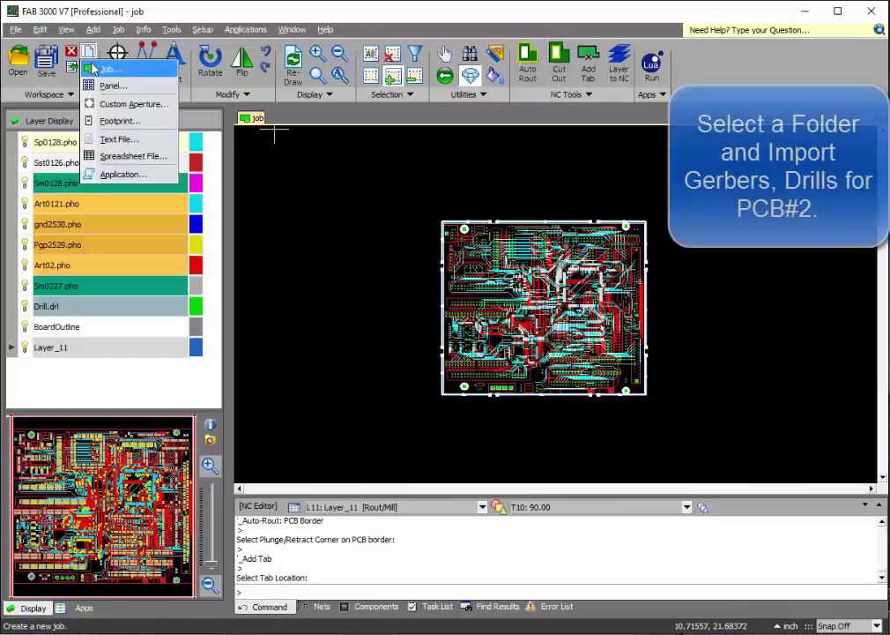
left_click(94, 65)
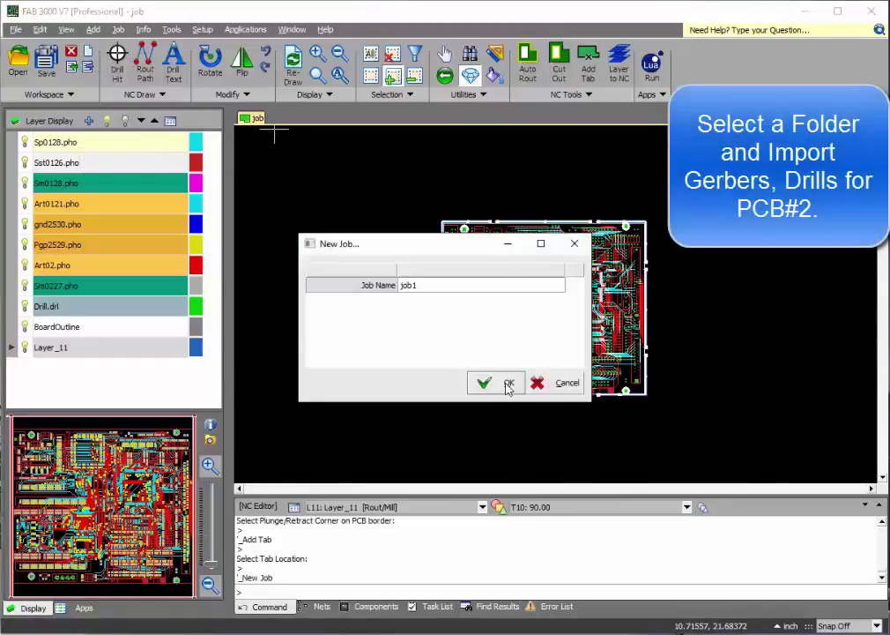
left_click(508, 384)
AutoLoad the Board1 folder's Gerber and drill files and switch to NC Editor Mode
left_click(72, 67)
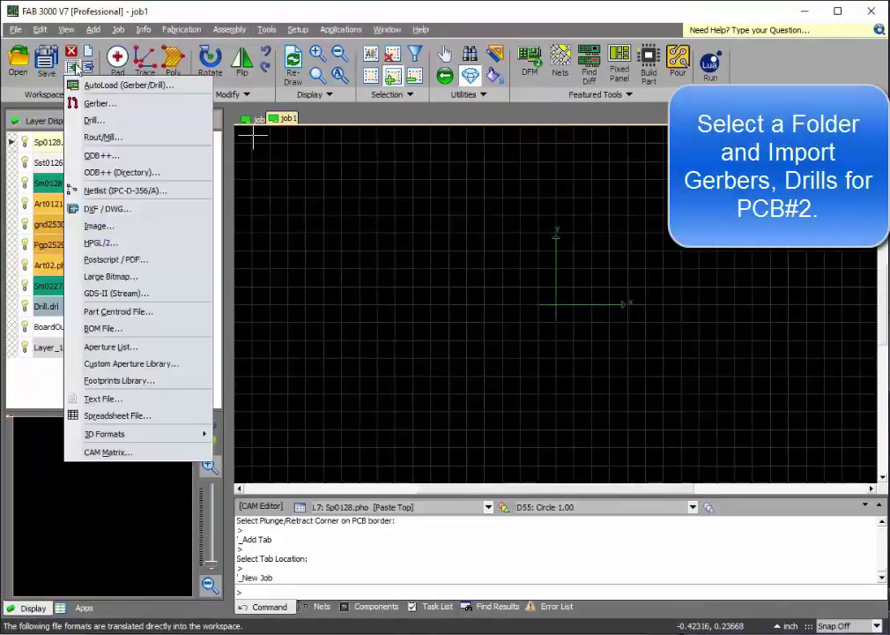
left_click(88, 84)
scroll(361, 304, "down", 2)
left_click(342, 258)
left_click(654, 499)
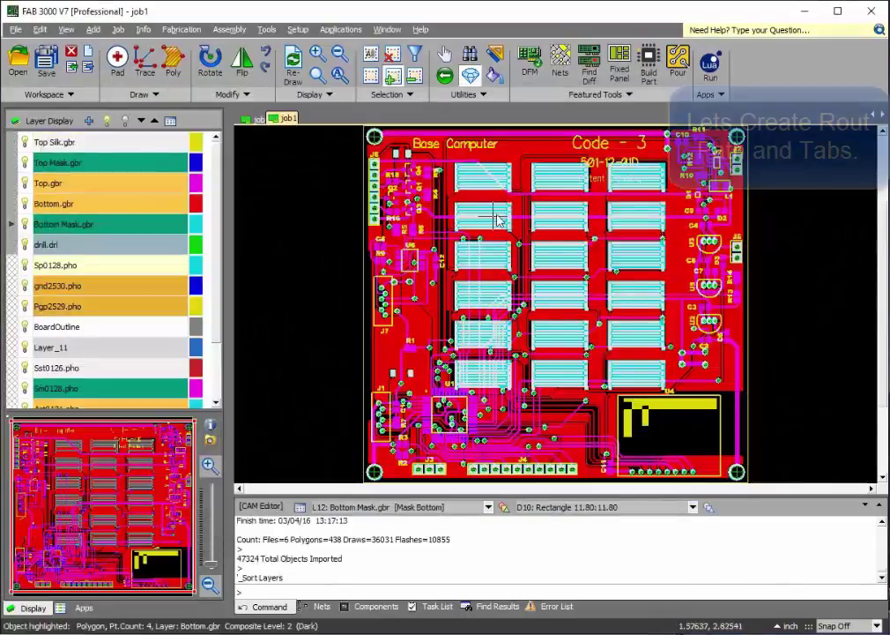
left_click(390, 30)
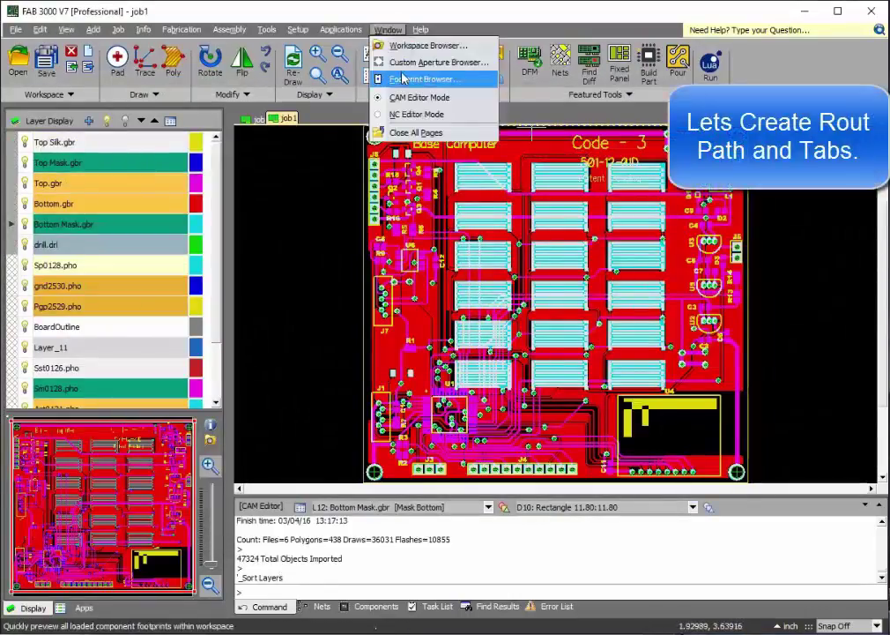
left_click(414, 113)
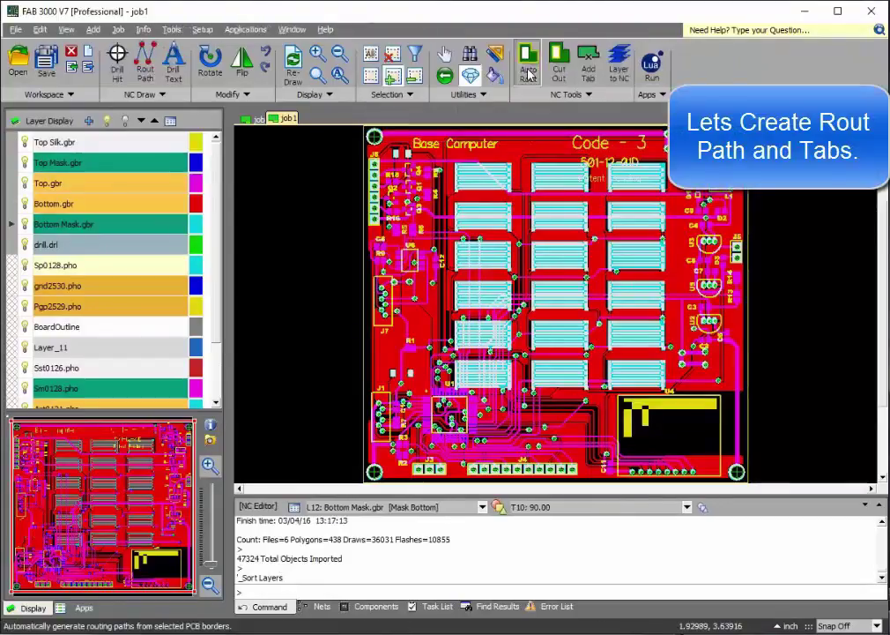
Auto-rout job1's border, generating the missing border layer and setting the plunge corner
left_click(529, 70)
left_click(362, 355)
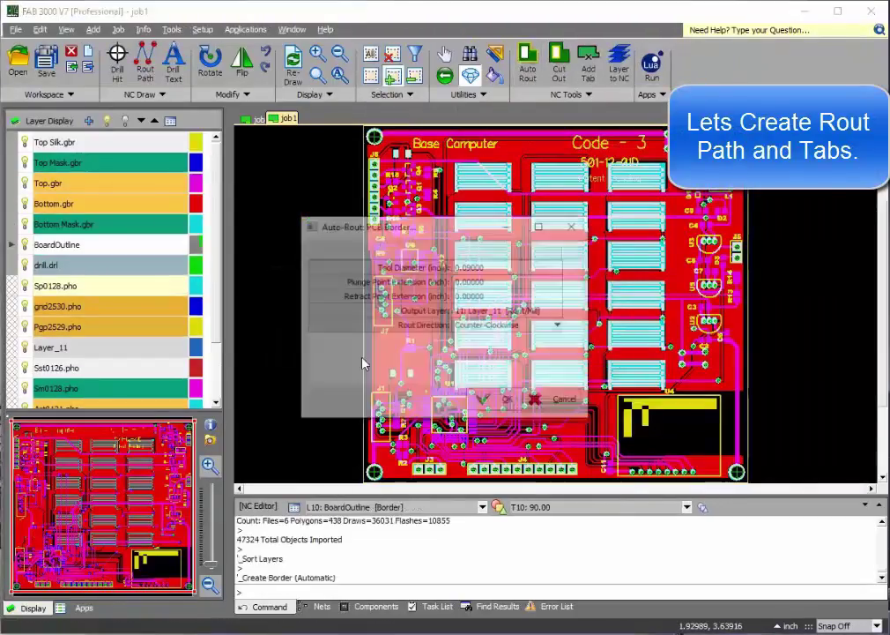
left_click(507, 403)
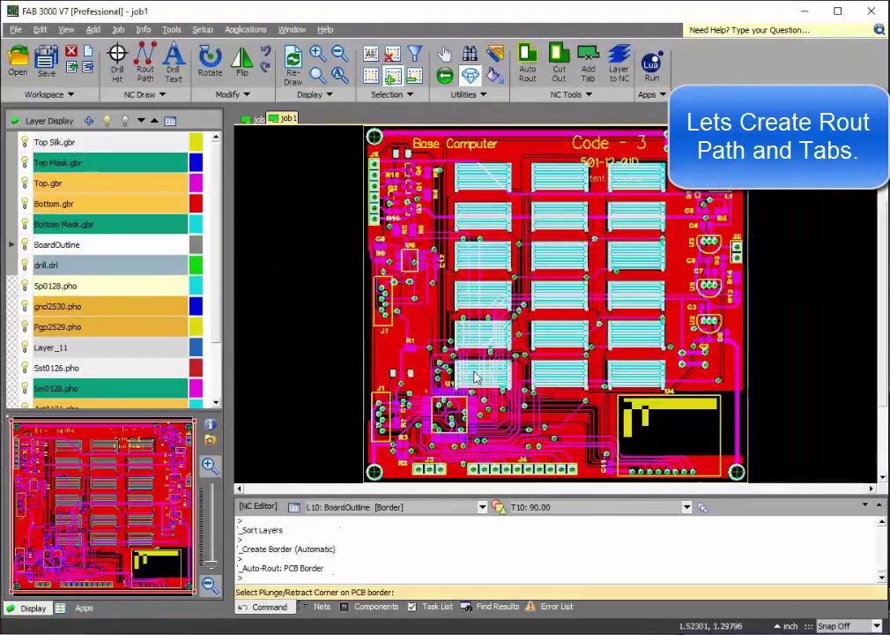
left_click(361, 147)
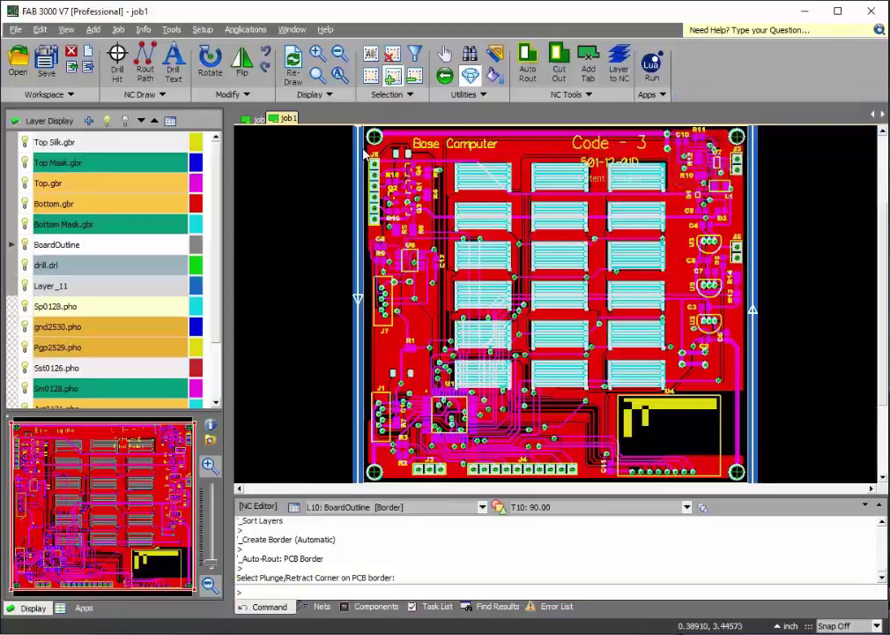
Place break tabs on job1's top, left and bottom border, then begin a new job
left_click(588, 63)
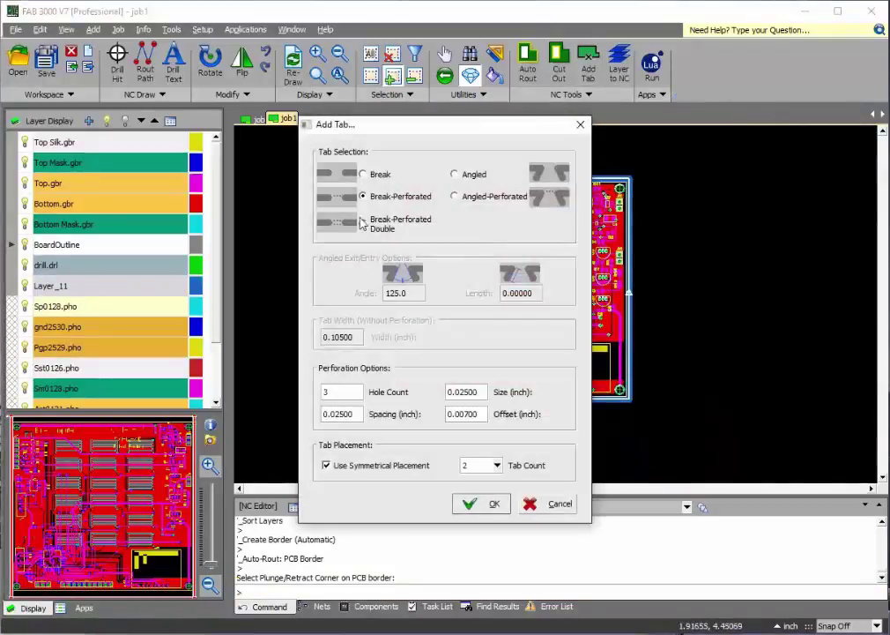
left_click(494, 507)
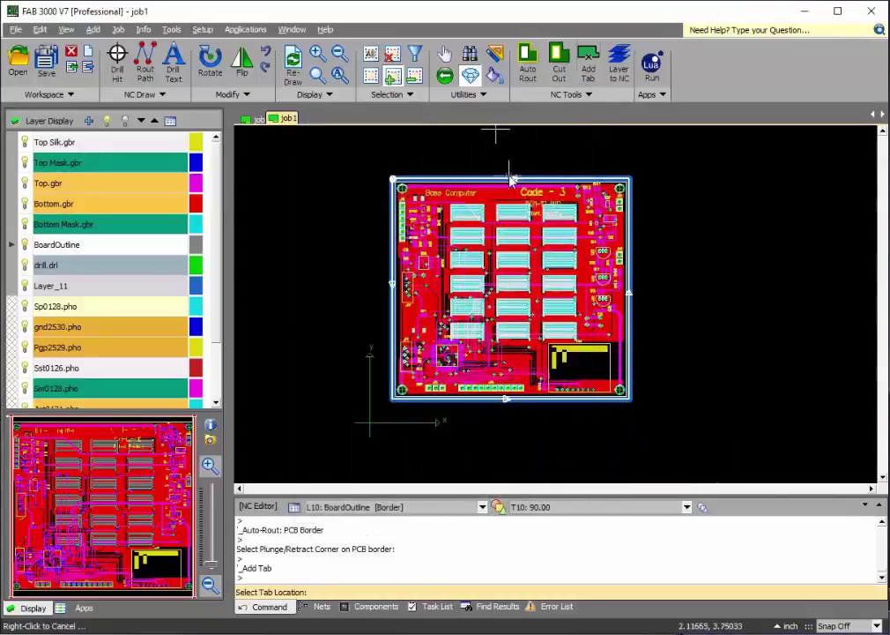
left_click(511, 180)
left_click(408, 275)
left_click(529, 398)
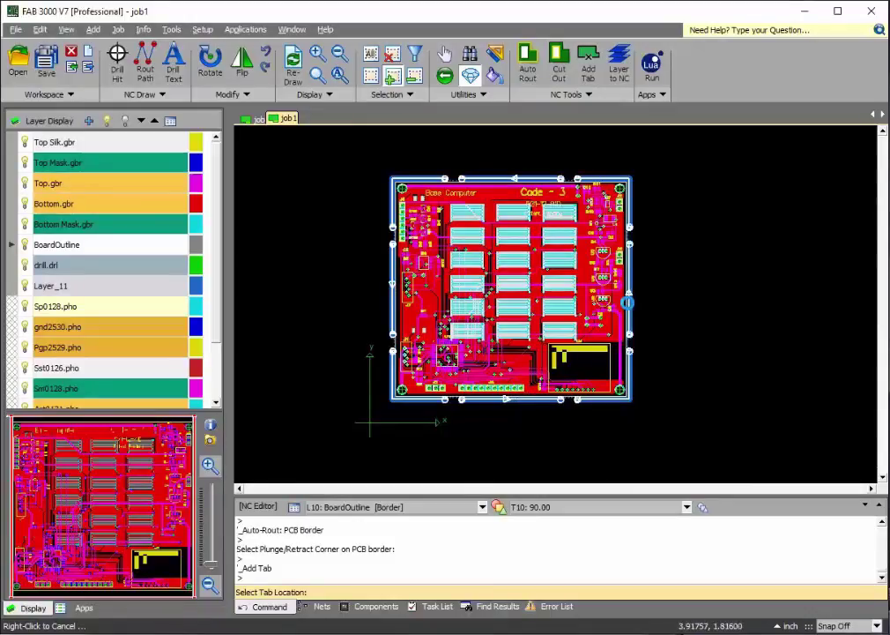
right_click(690, 244)
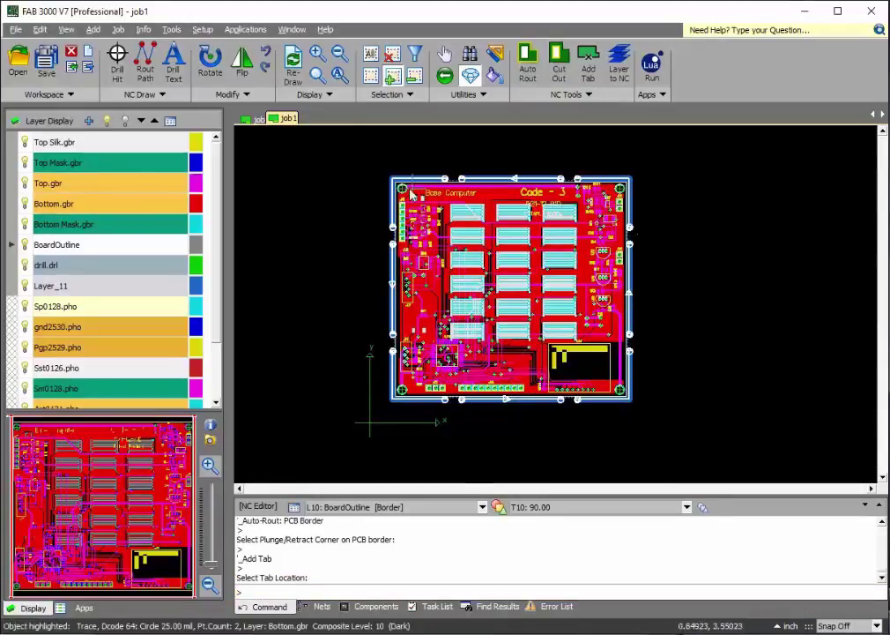
left_click(88, 51)
left_click(105, 73)
Confirm job2, AutoLoad the Board4 folder's Gerber and drill files, and enter NC Editor Mode
left_click(483, 382)
left_click(74, 69)
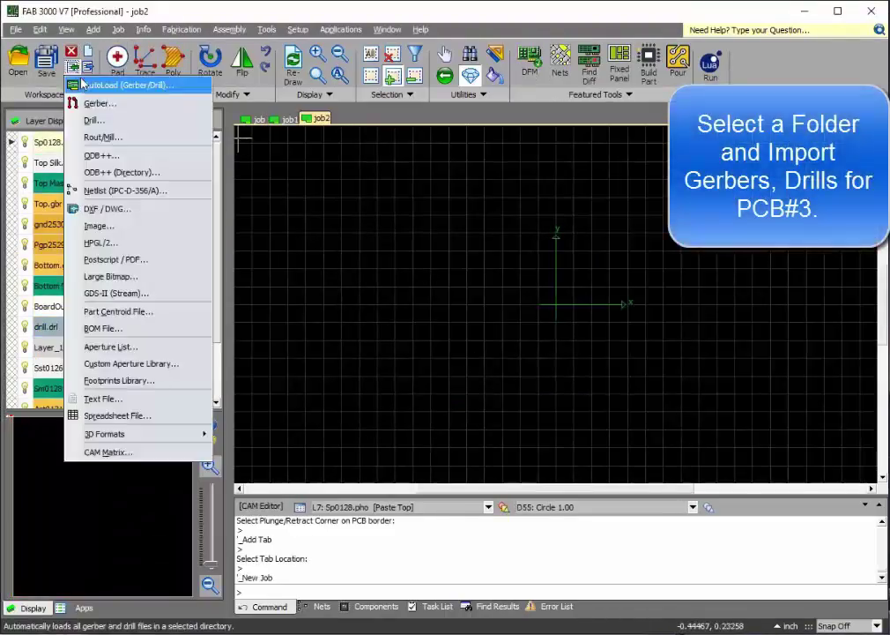
left_click(86, 86)
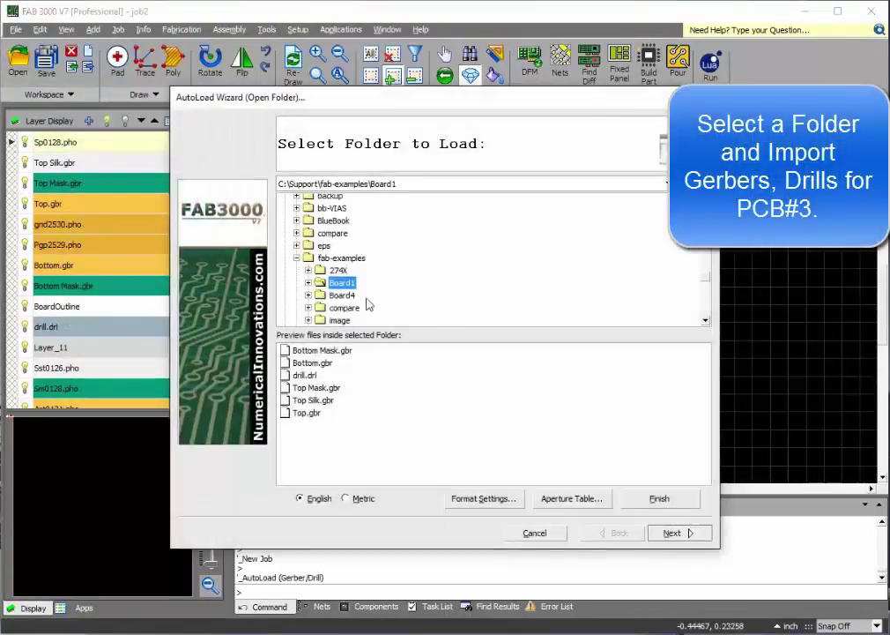
left_click(342, 296)
left_click(641, 498)
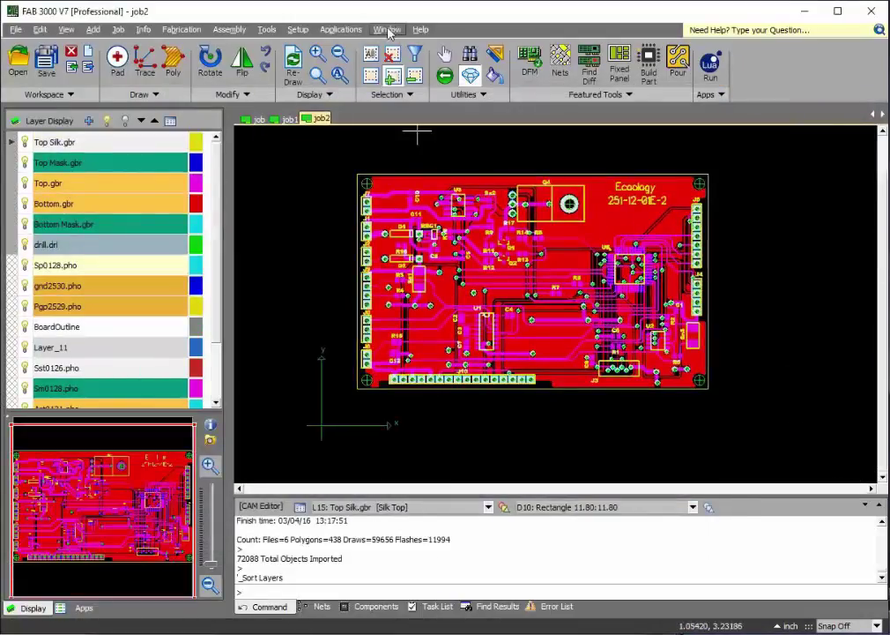
left_click(389, 32)
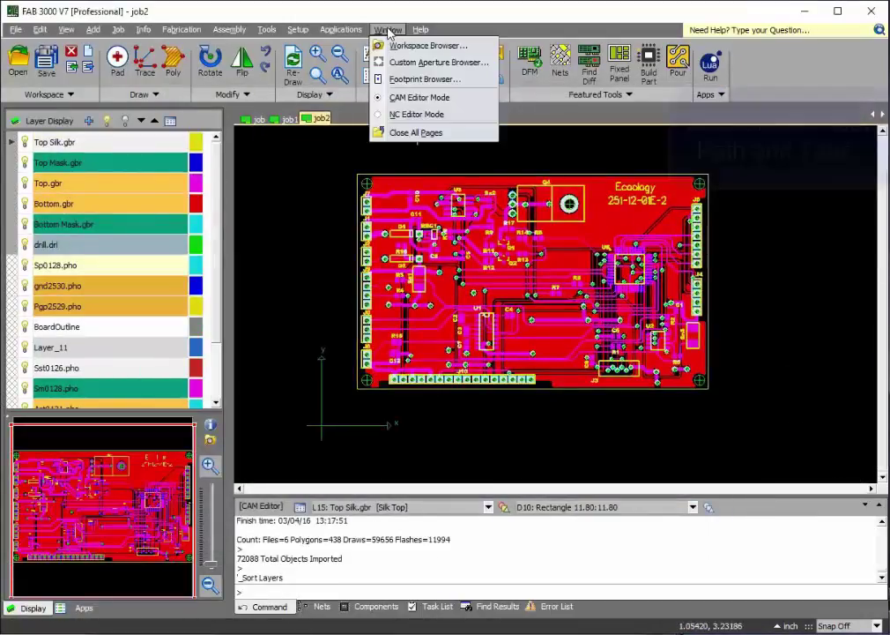
left_click(399, 114)
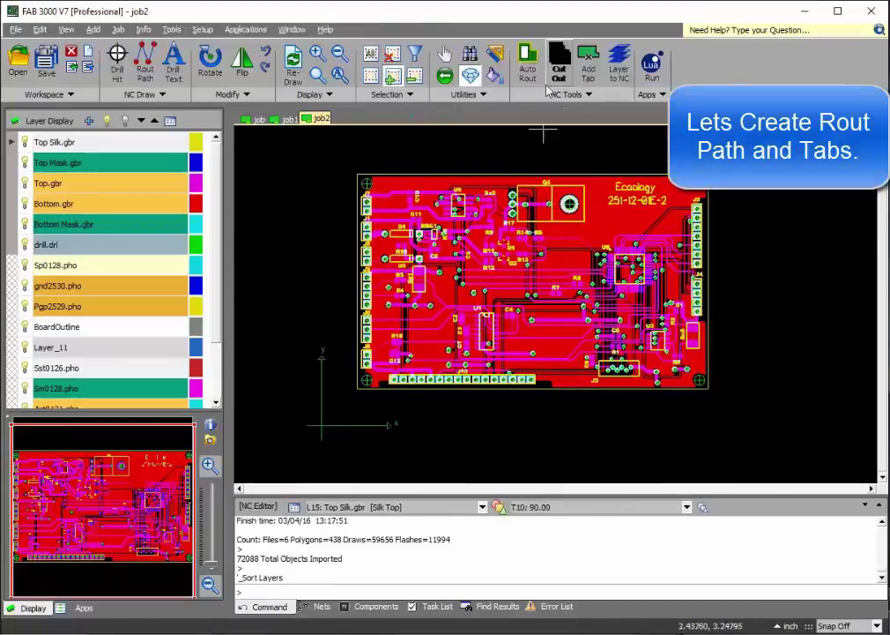
Auto-rout Board4 with a generated border, plunge corner at the top-left
left_click(527, 63)
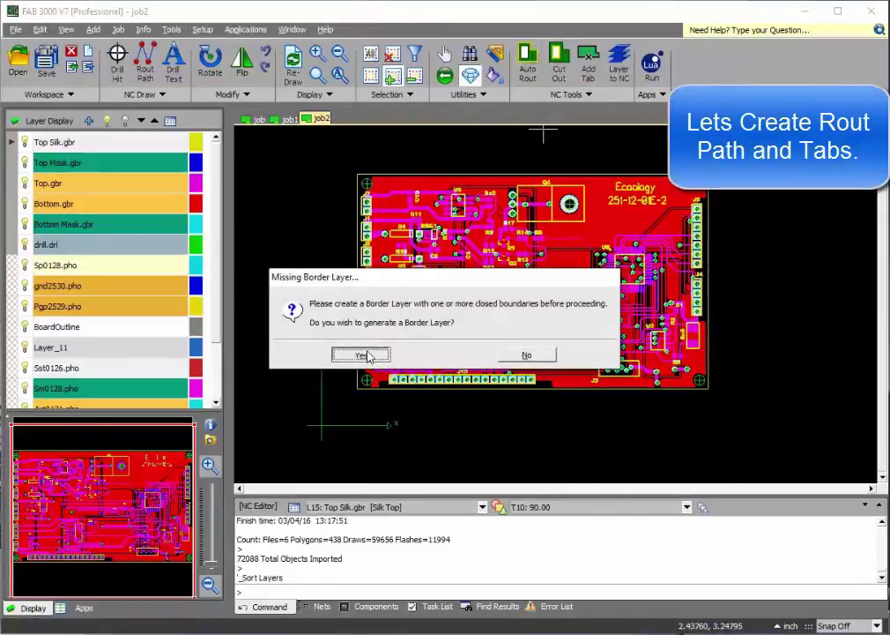
left_click(363, 353)
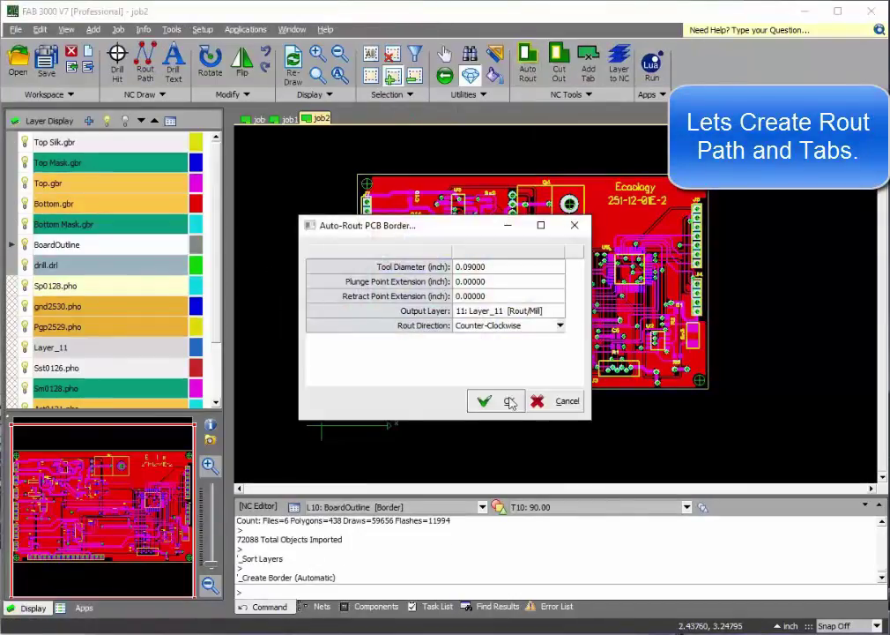
left_click(506, 403)
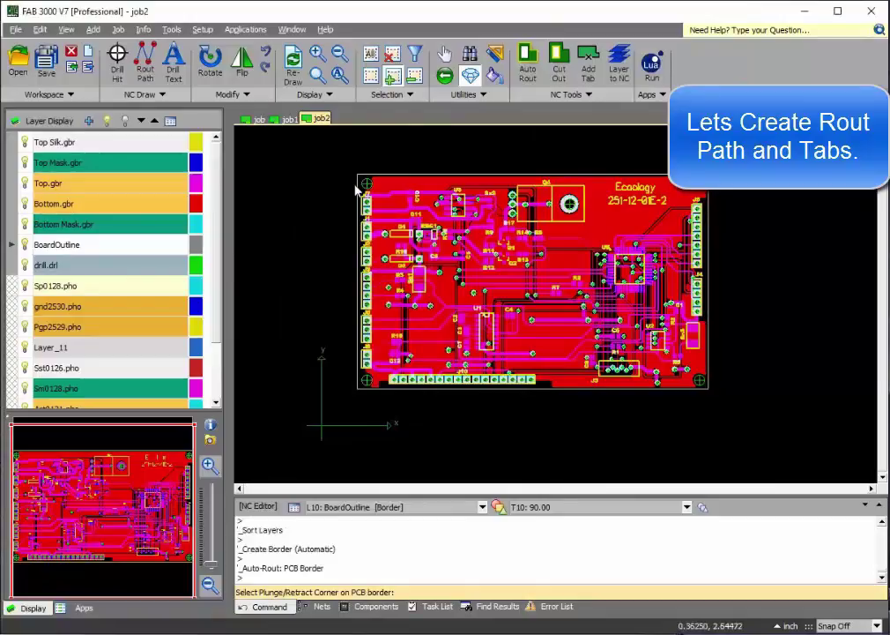
left_click(359, 186)
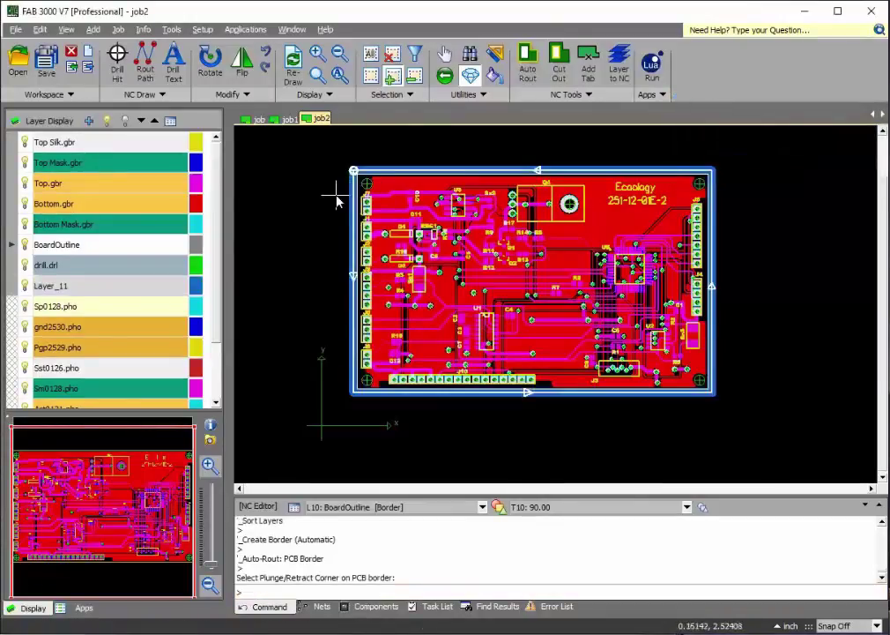
Place one tab each on the board's left, top, right and bottom edges
left_click(588, 63)
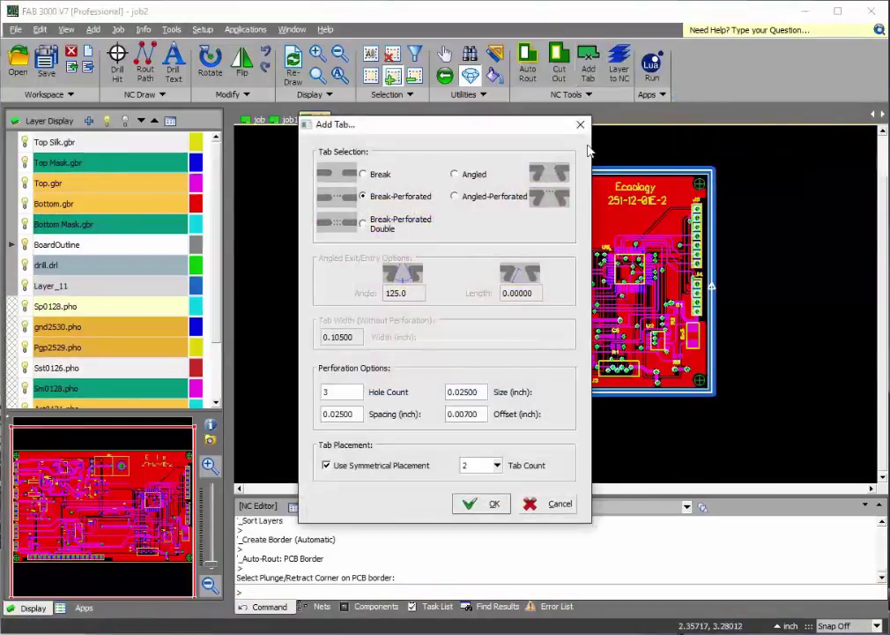
left_click(497, 465)
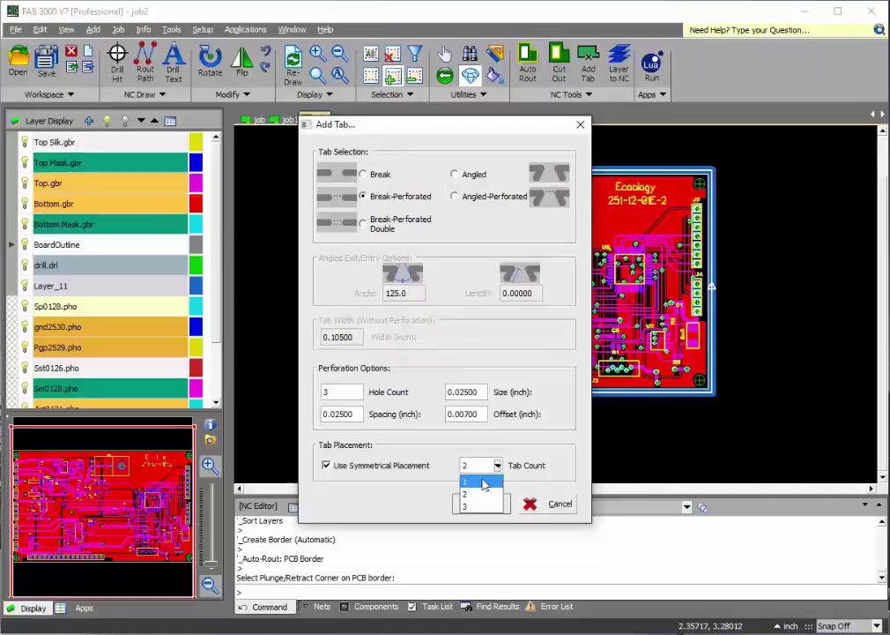
left_click(481, 483)
left_click(468, 505)
left_click(353, 282)
left_click(551, 170)
left_click(712, 310)
left_click(527, 396)
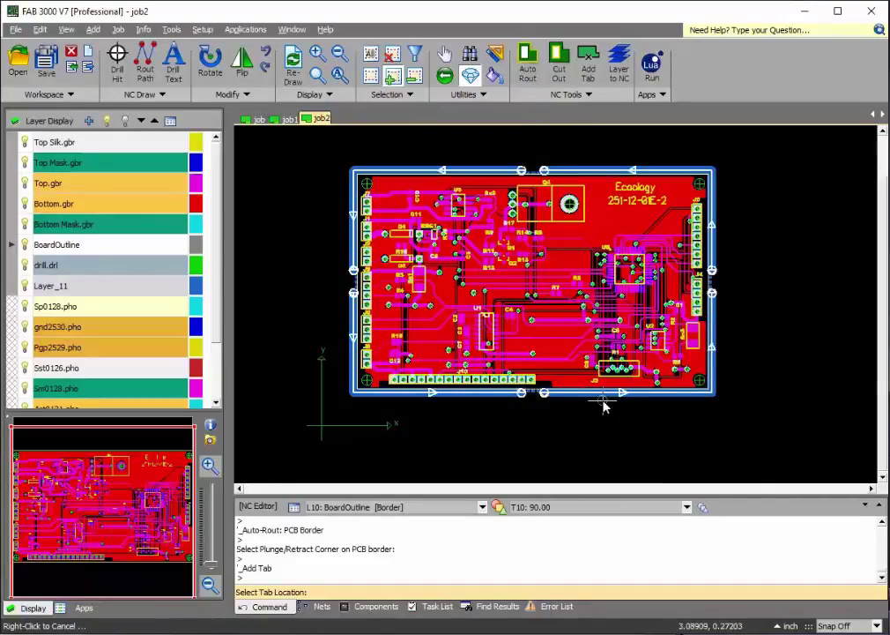
scroll(524, 375, "down", 2)
scroll(525, 375, "up", 2)
Create a new panel from the Panel 18x24 preset with fiducials, tooling holes and venting settings
left_click(89, 51)
left_click(111, 86)
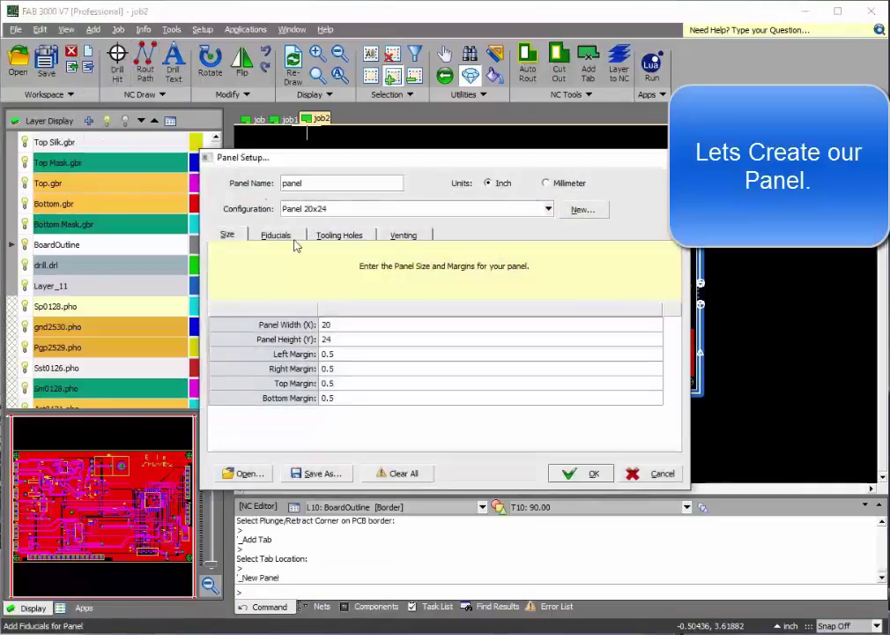
left_click(548, 210)
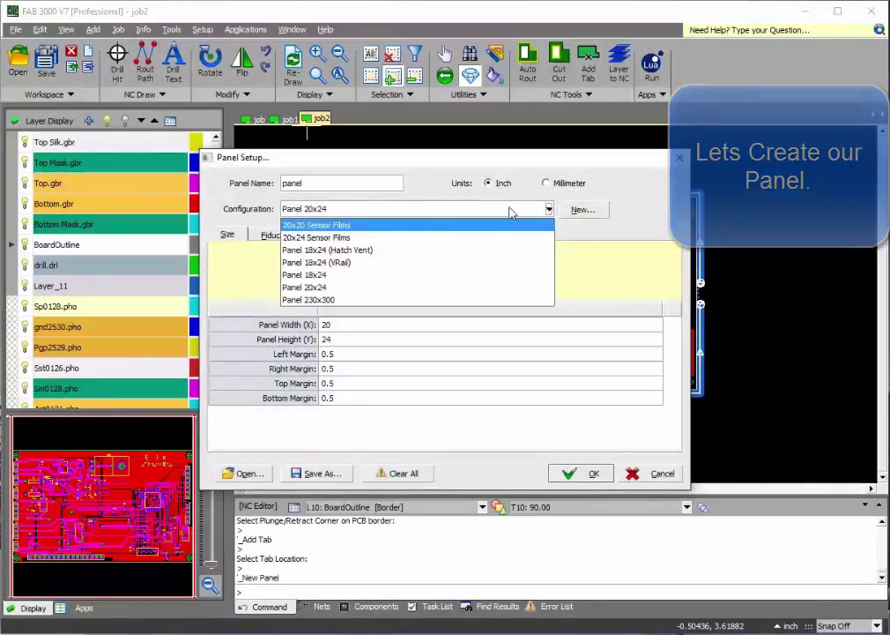
left_click(383, 275)
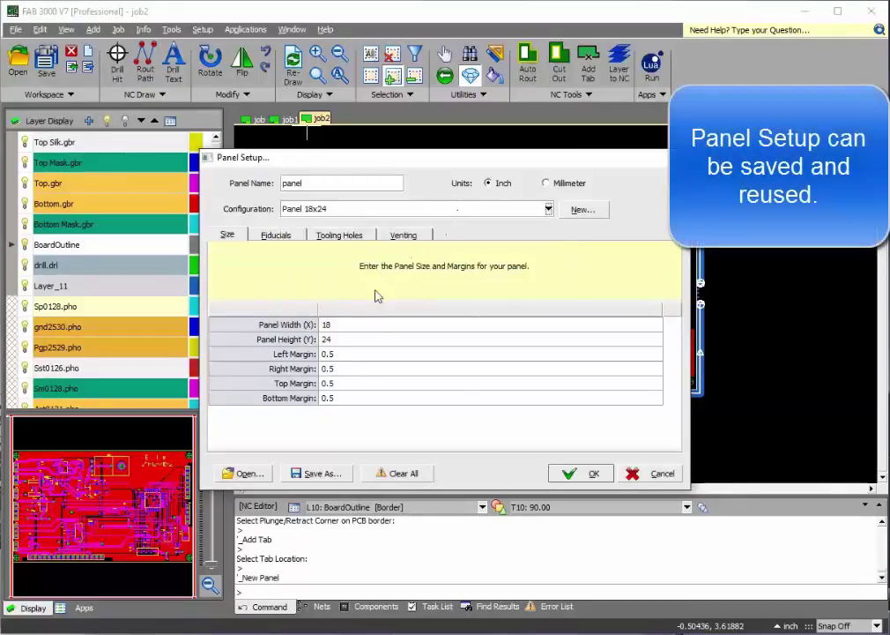
left_click(276, 234)
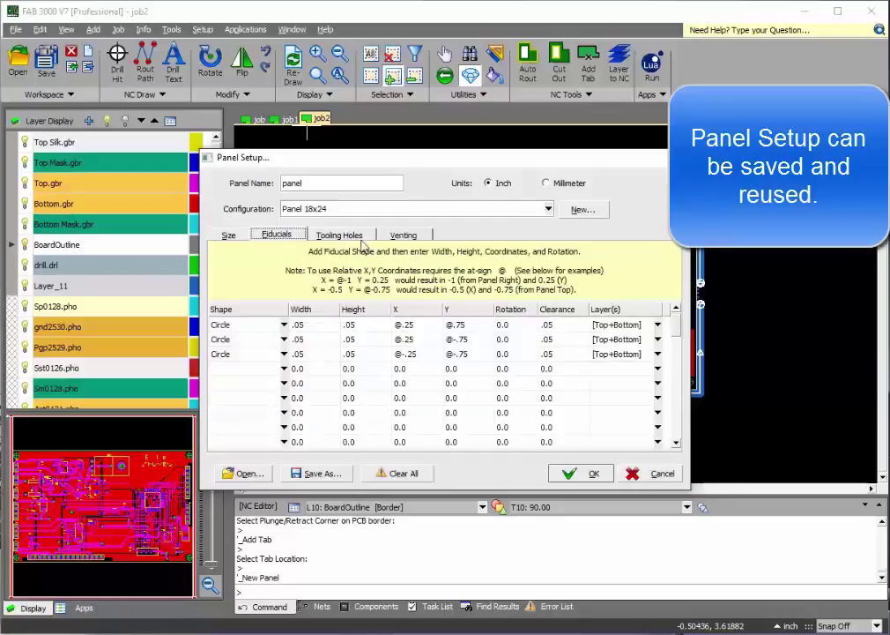
left_click(339, 234)
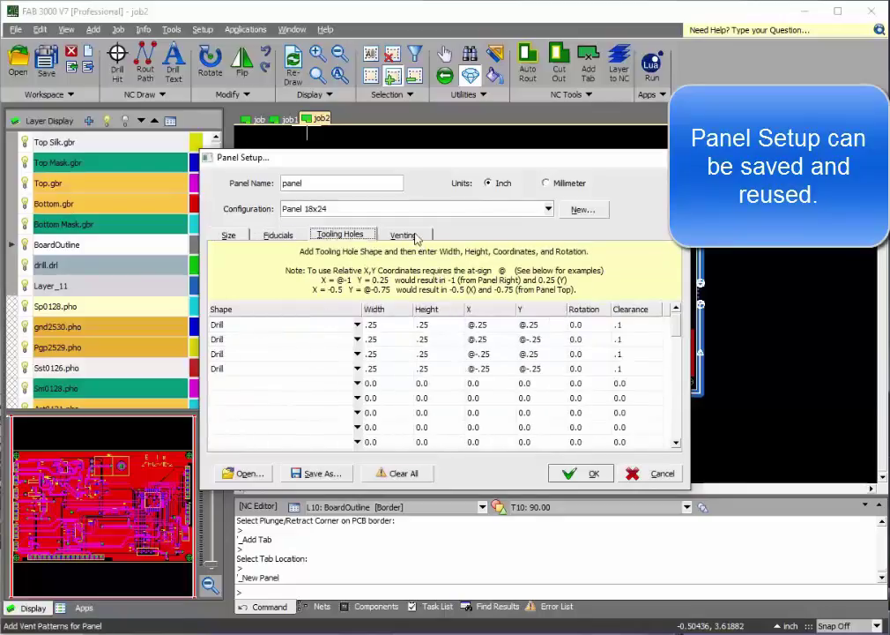
left_click(404, 234)
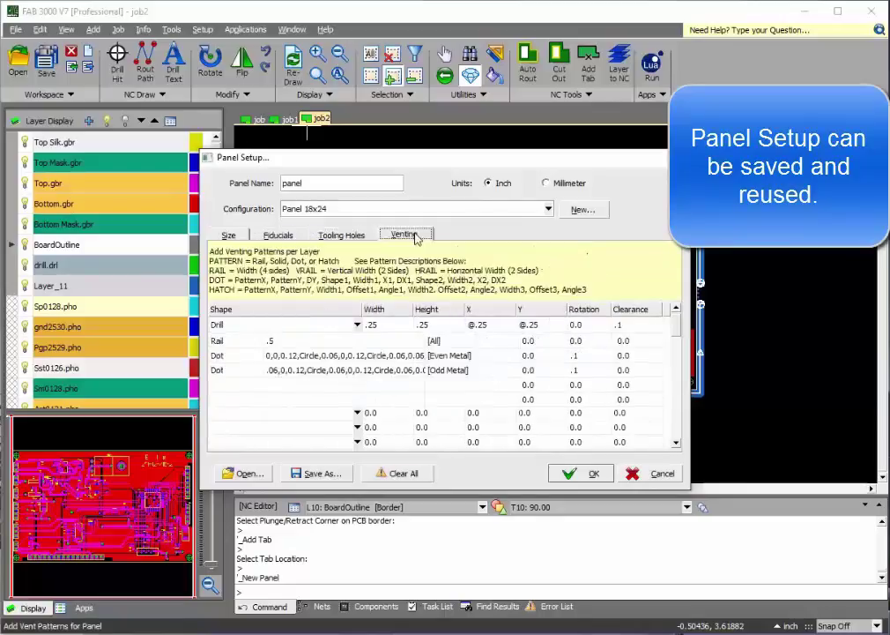
left_click(581, 474)
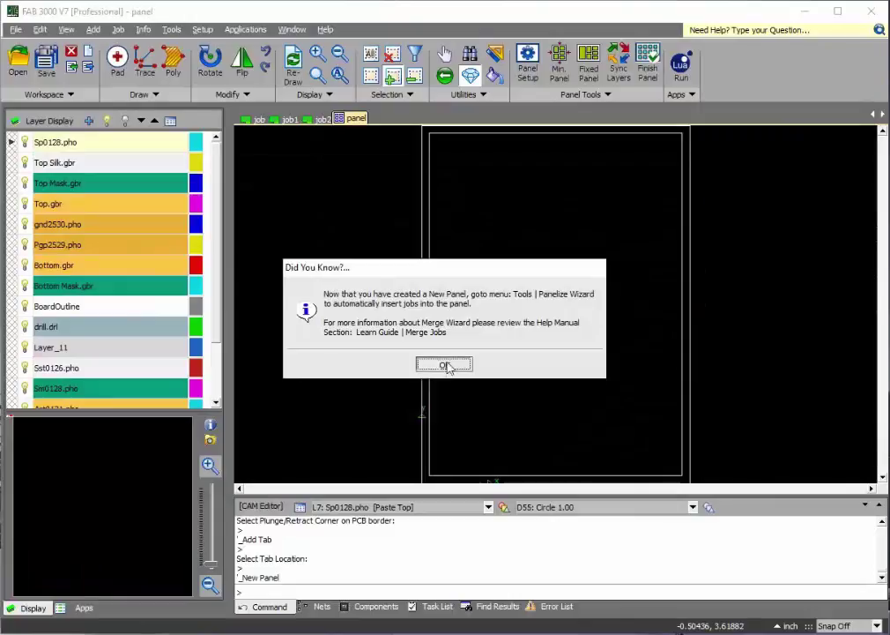
In the minimum-panel wizard, set job copy counts to 2, 3, 3 with 0.3-inch spacing
left_click(445, 365)
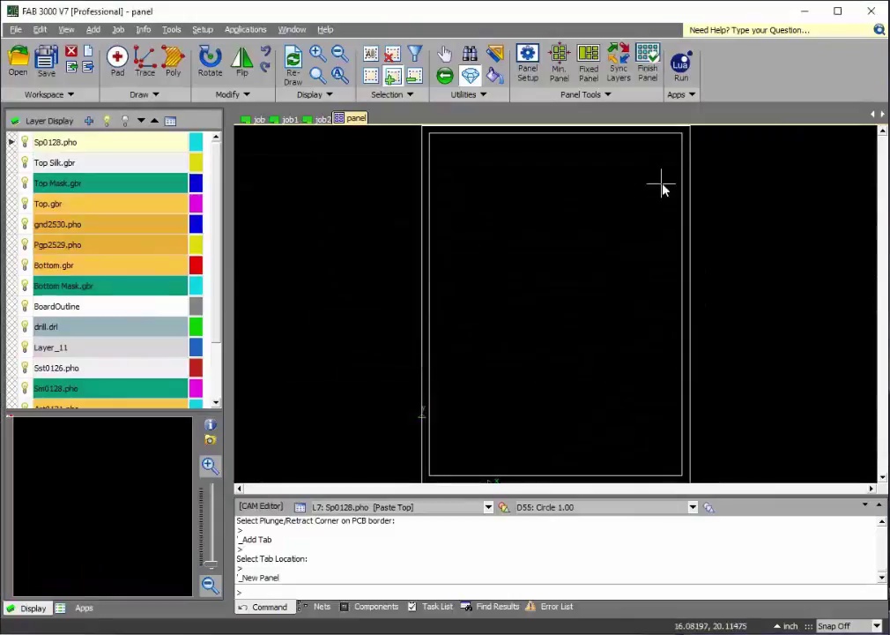
left_click(560, 66)
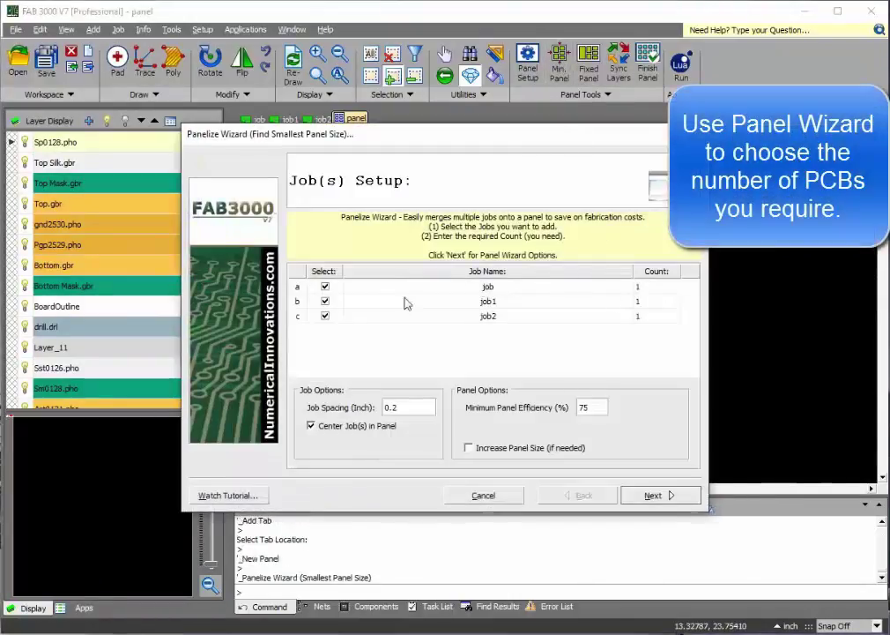
left_click(662, 288)
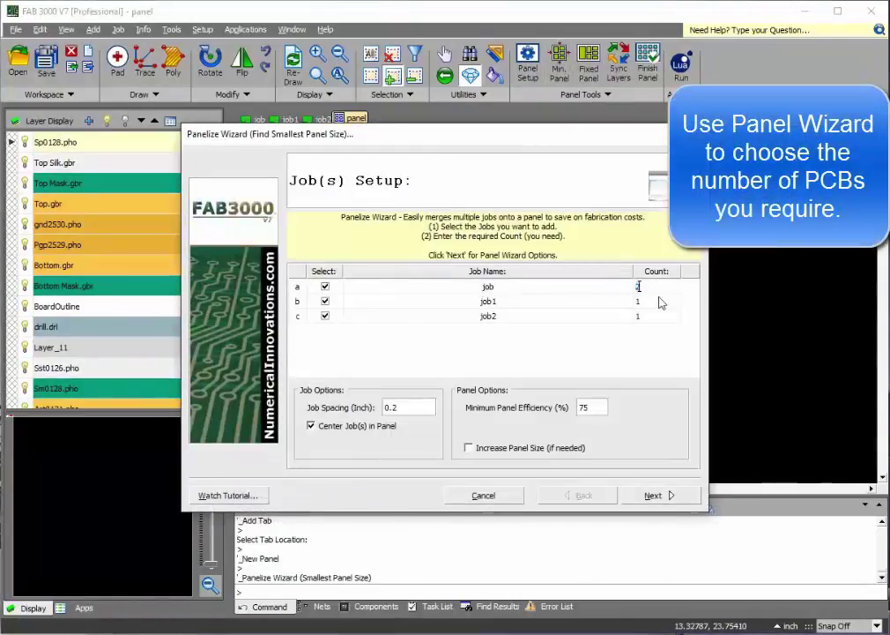
type("3")
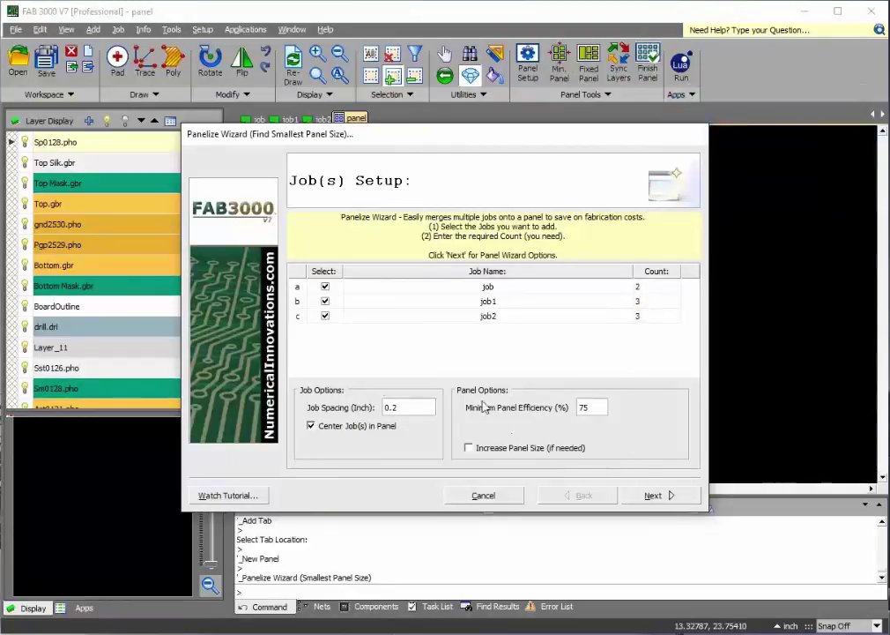
left_click(670, 496)
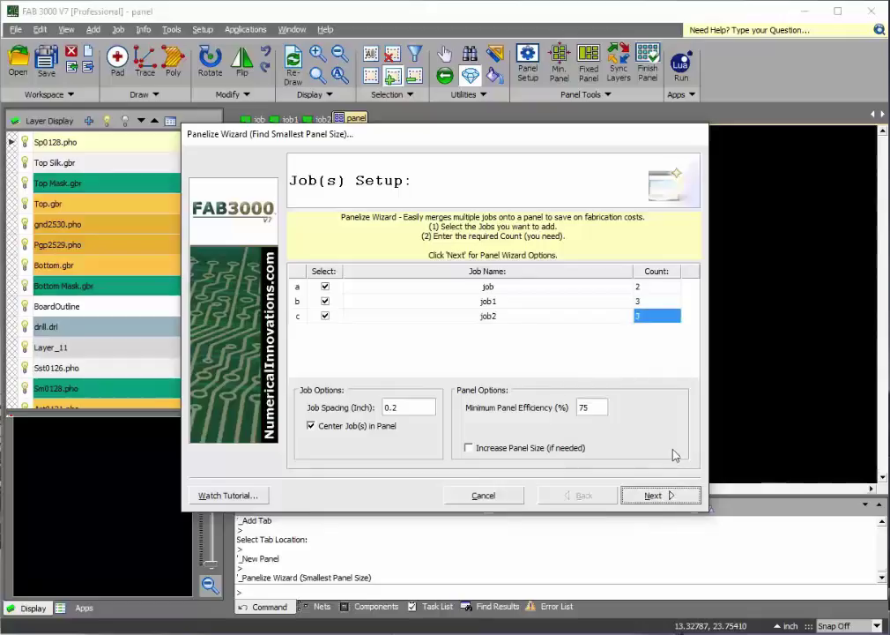
left_click(394, 406)
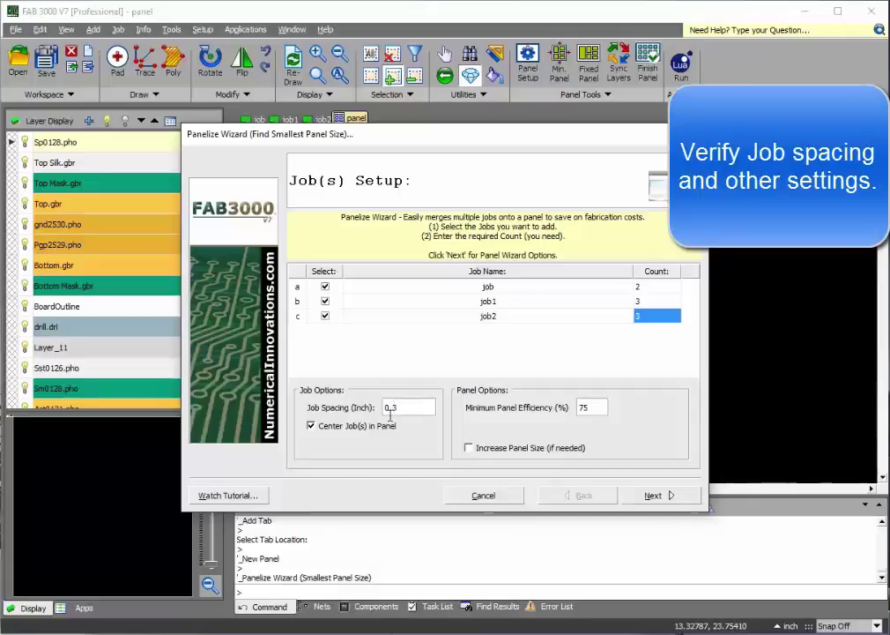
left_click(659, 495)
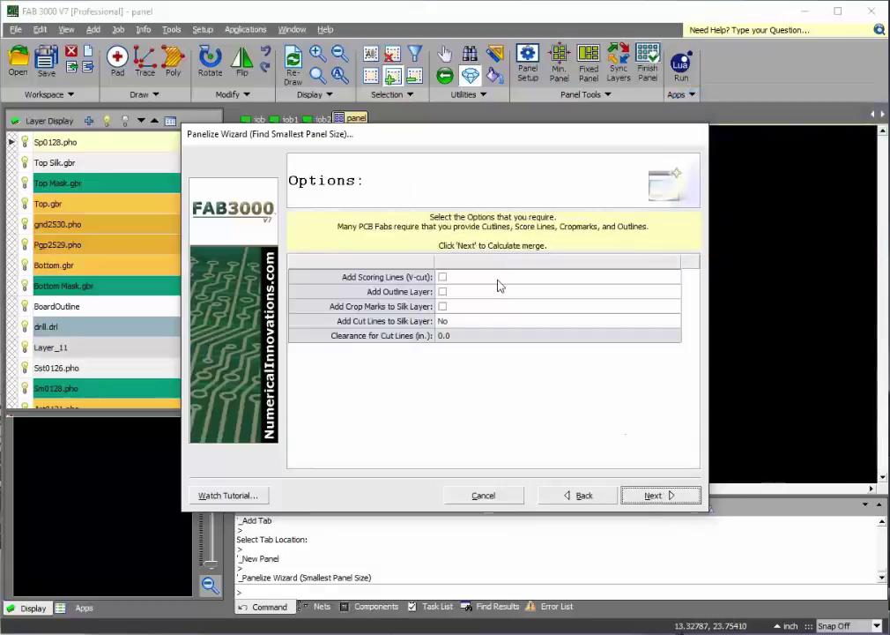
Compare the 84.4% and 79.7% layouts, then build from the 86.8% 15.00 x 14.00 layout
left_click(663, 495)
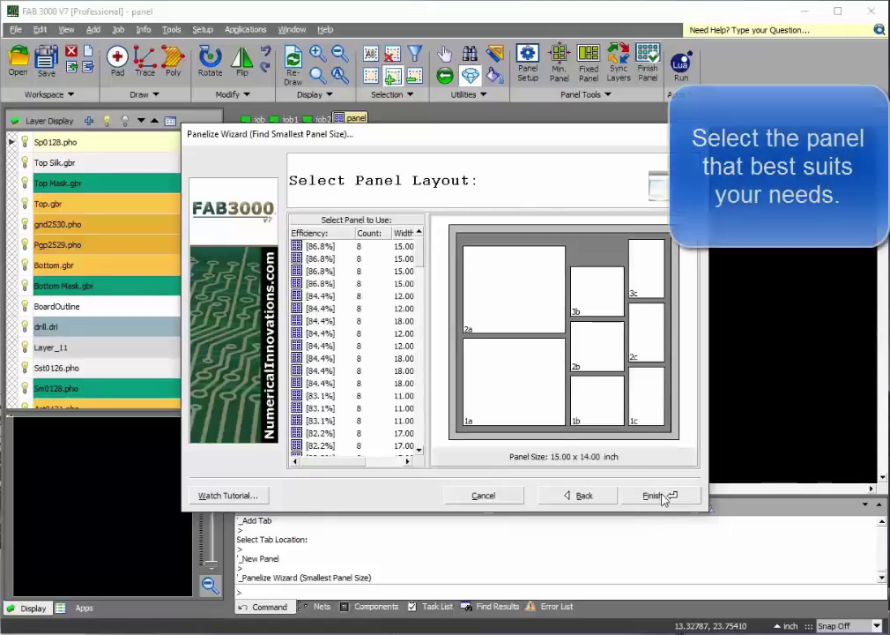
left_click(361, 321)
left_click(367, 383)
scroll(367, 382, "down", 2)
left_click(368, 383)
scroll(367, 382, "down", 3)
left_click(368, 382)
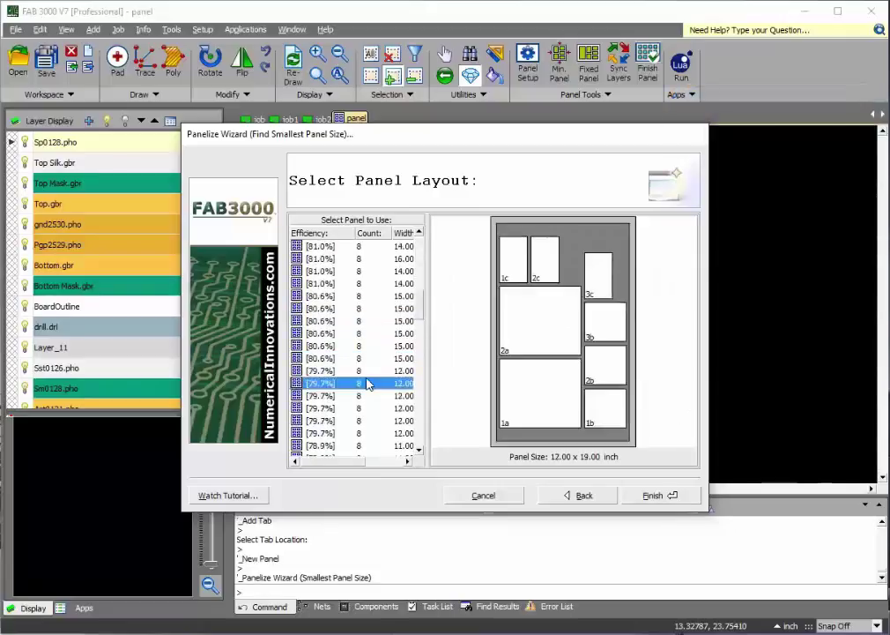
scroll(366, 379, "up", 5)
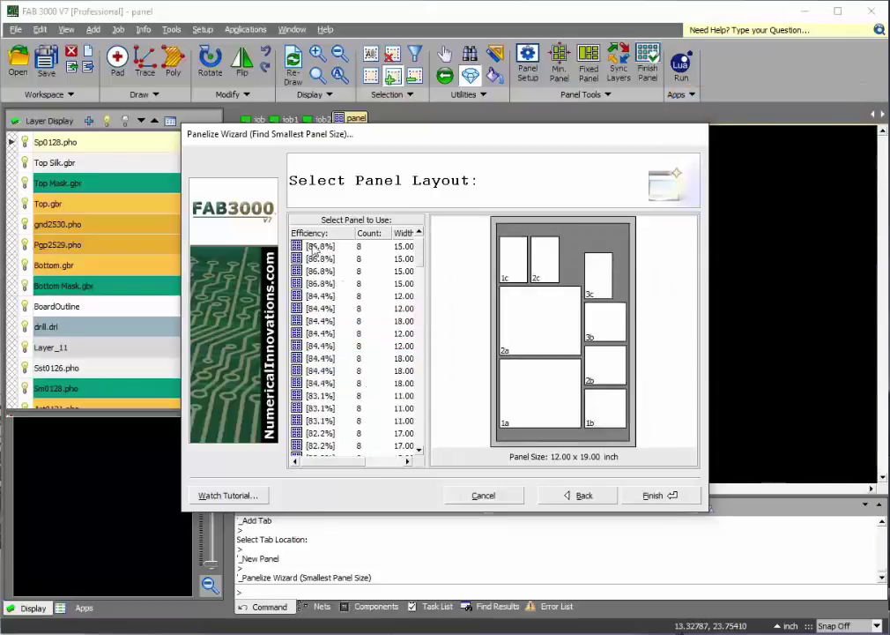
left_click(310, 246)
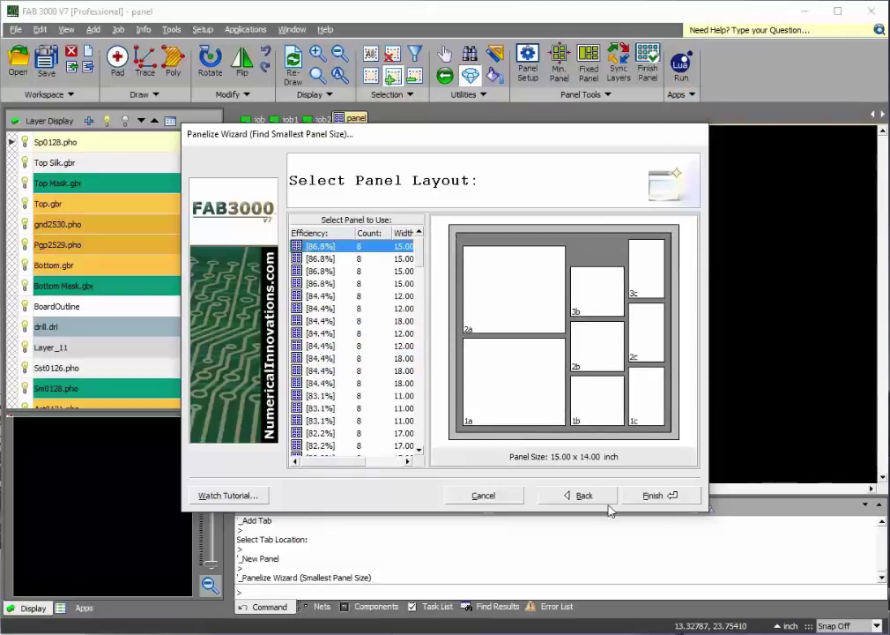
left_click(657, 495)
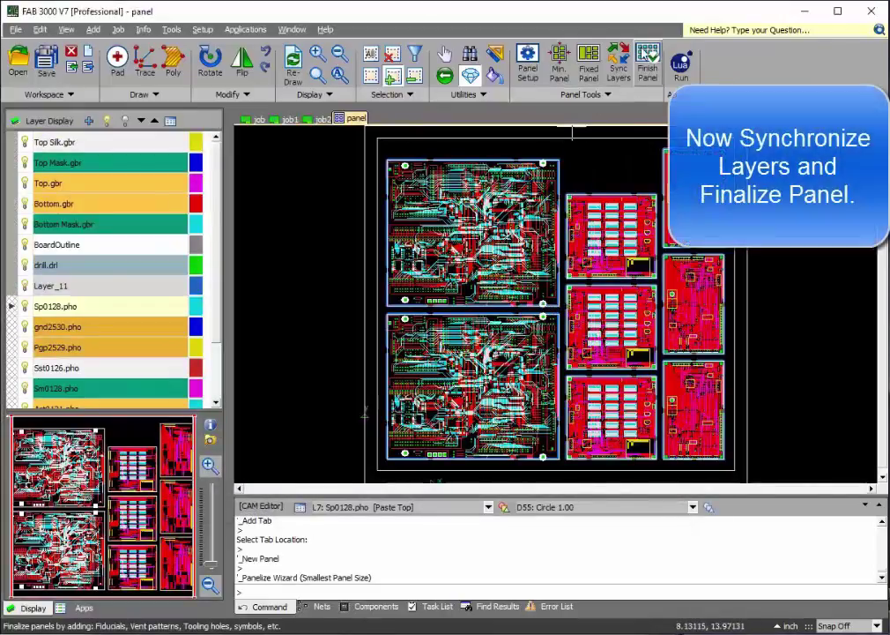
Finish the panel, synchronizing layers by accepting each job's layer types and running the sync
left_click(646, 58)
left_click(377, 355)
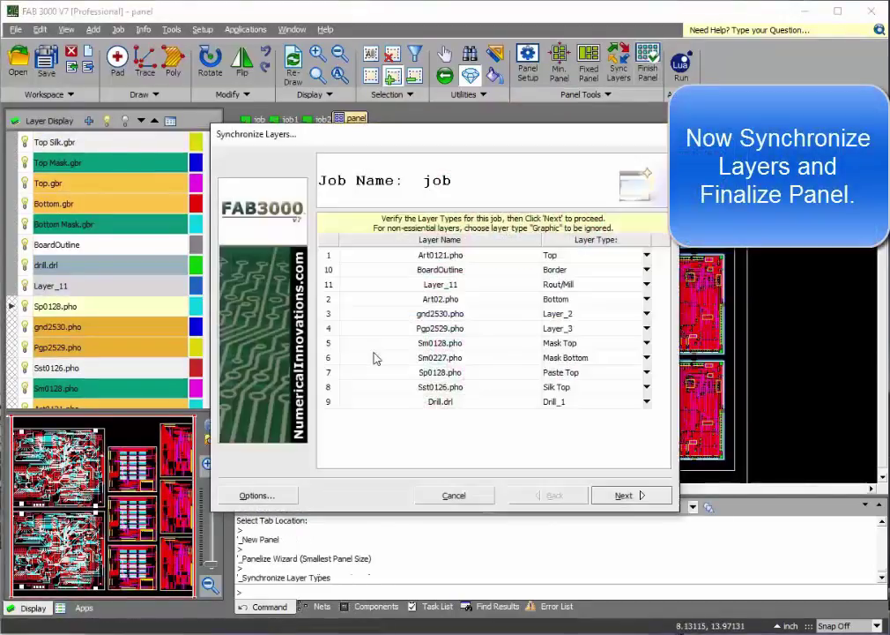
left_click(623, 496)
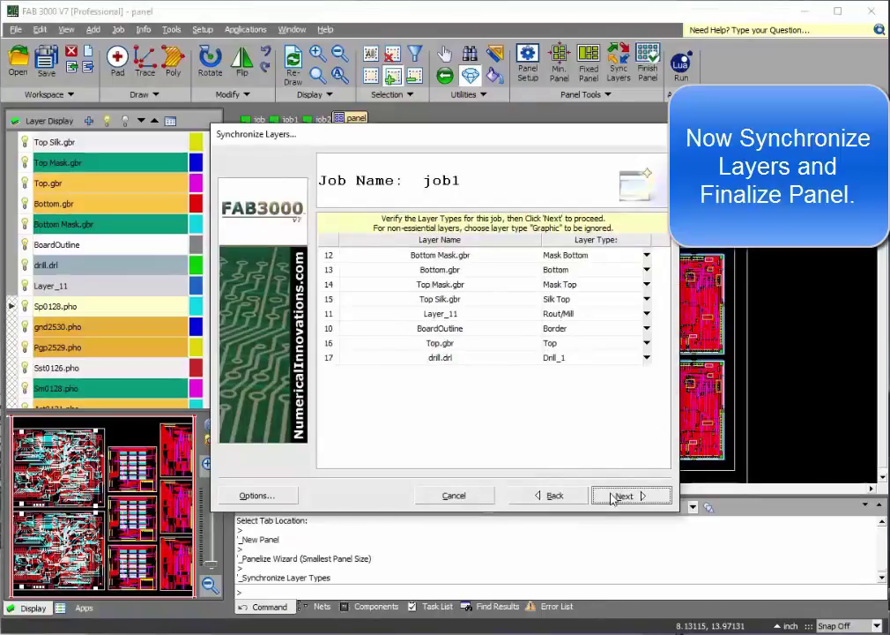
left_click(623, 496)
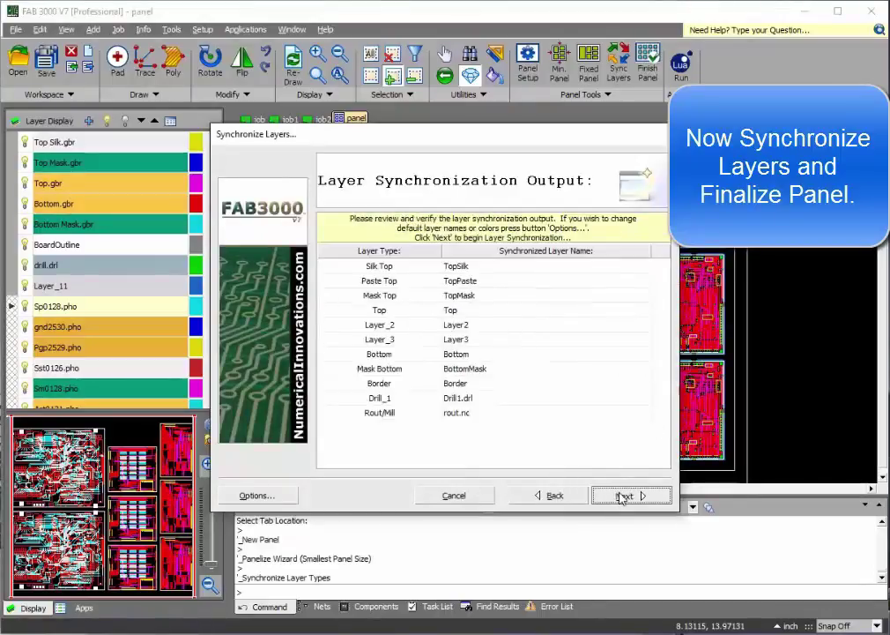
left_click(623, 496)
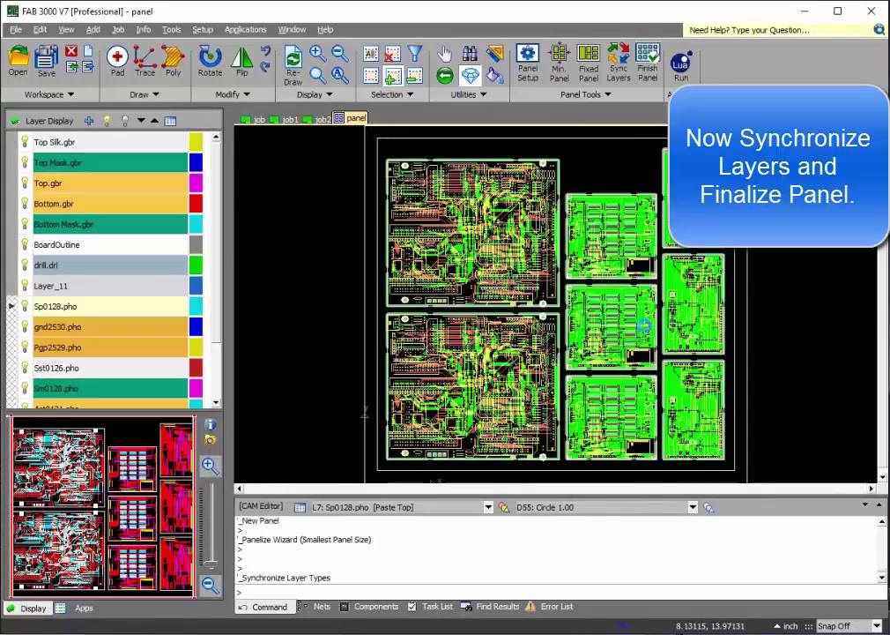
scroll(388, 168, "up", 3)
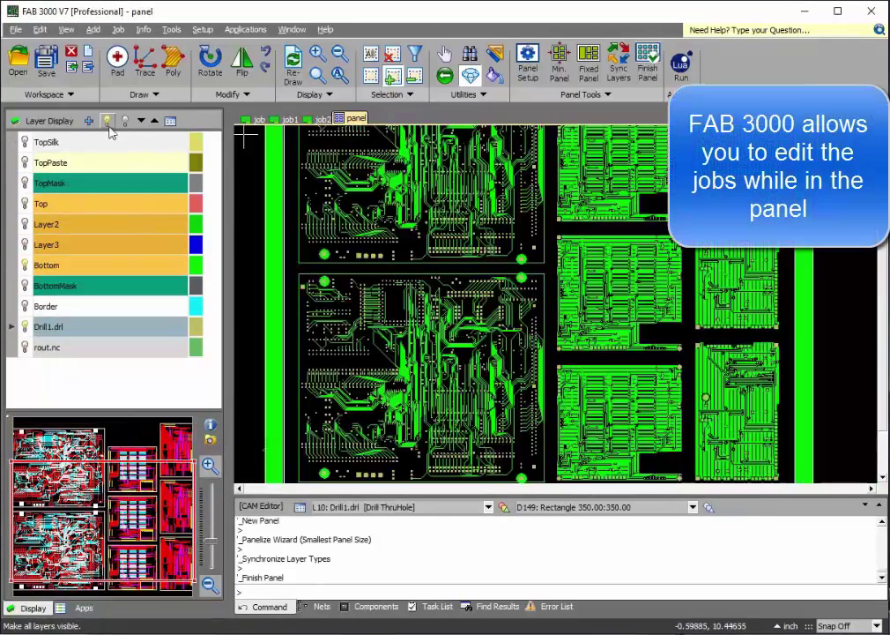
Show all layers, set rout.nc as the active layer, and select the upper-left board's job insert
left_click(106, 121)
scroll(427, 204, "down", 3)
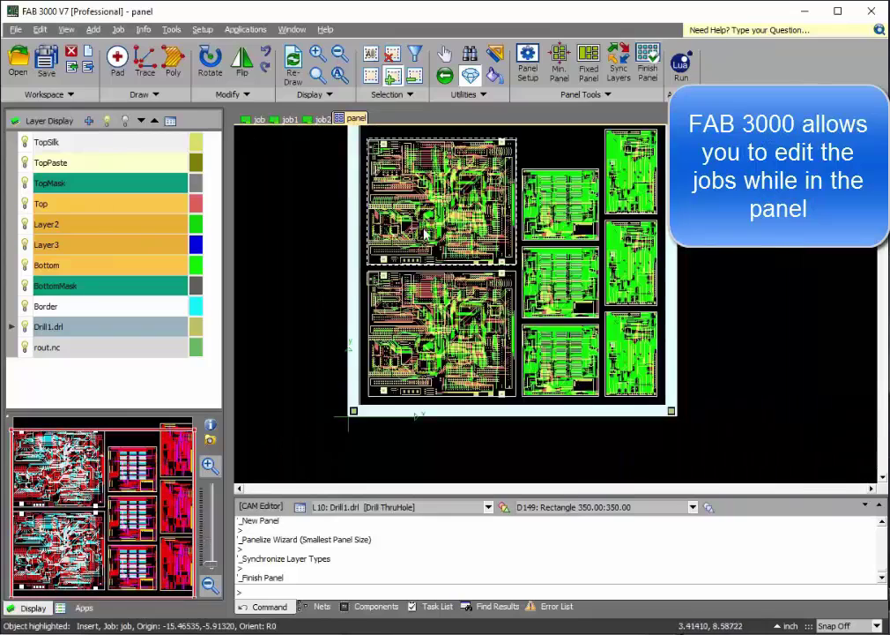
scroll(425, 232, "up", 5)
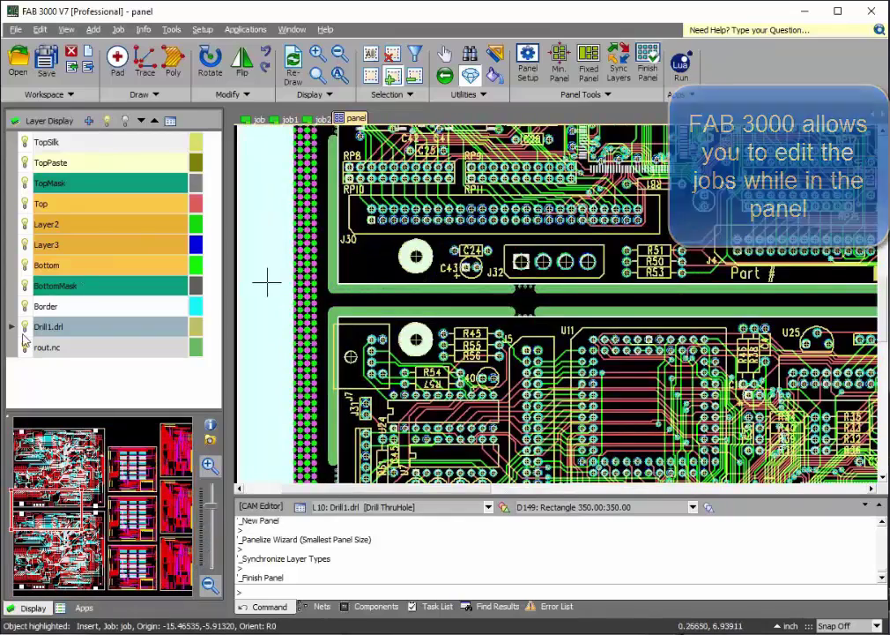
left_click(27, 346)
scroll(337, 294, "down", 2)
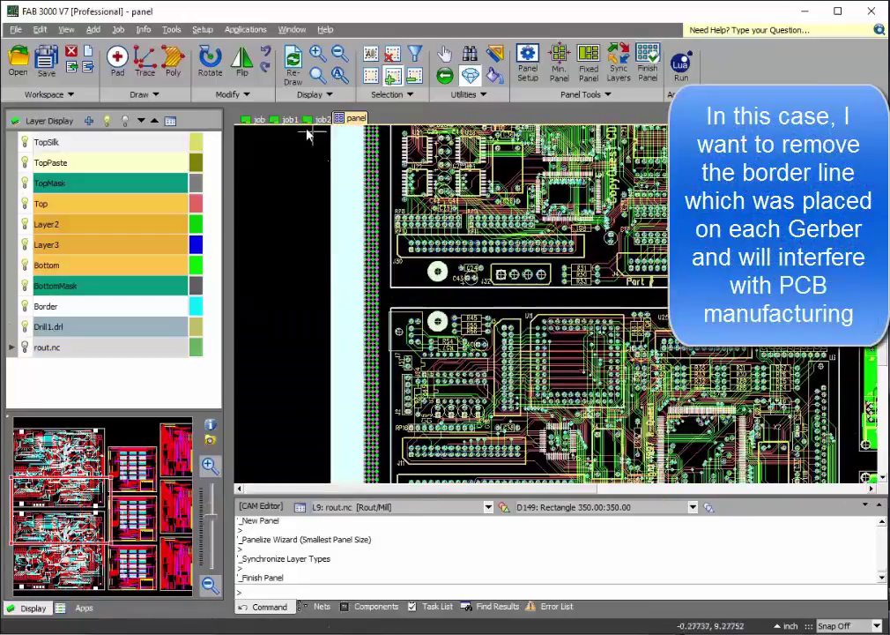
left_click(563, 221)
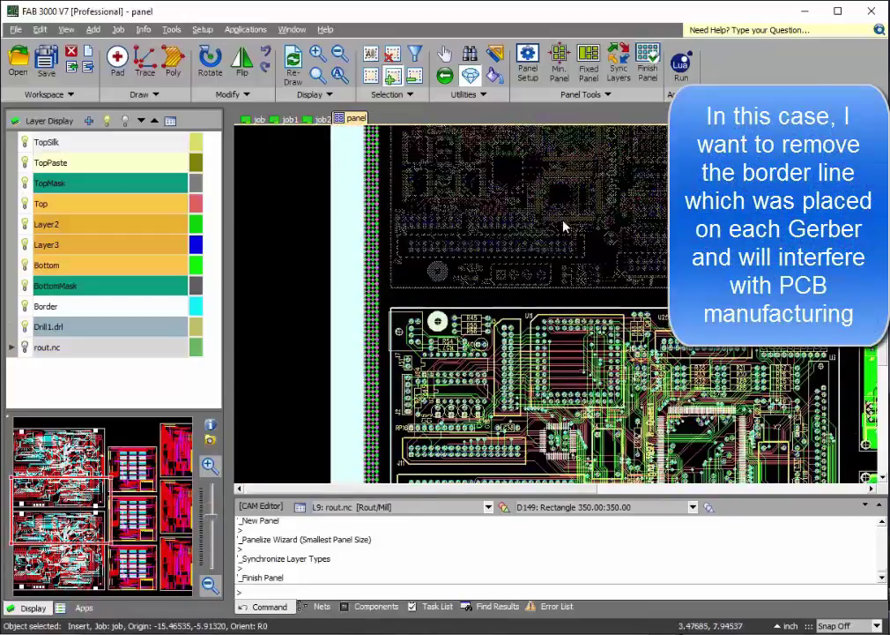
Push into the selected job insert with Job > Edit In Place to edit it directly
left_click(118, 29)
mouse_move(176, 116)
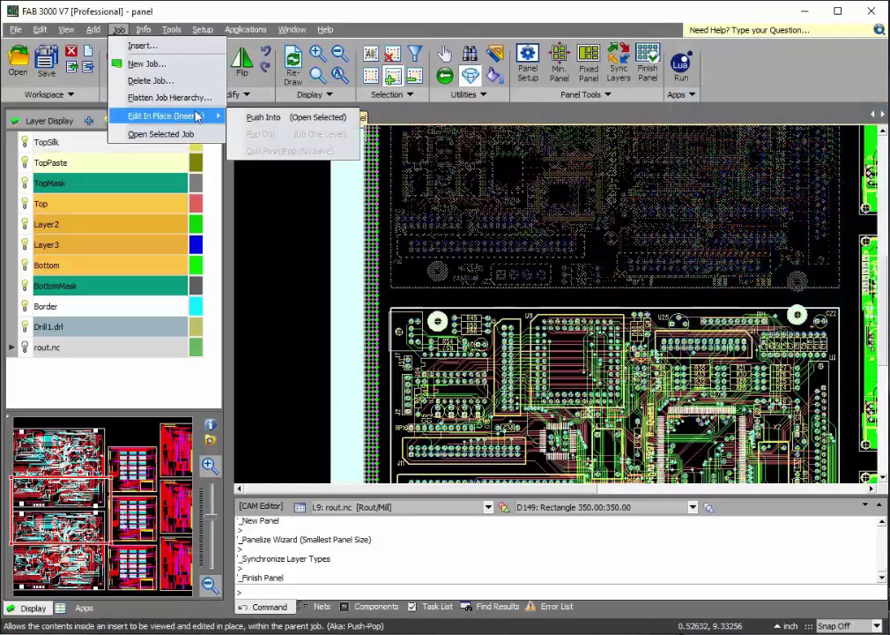
left_click(275, 117)
scroll(397, 300, "up", 5)
Window-select the stray border lines at the board's left edge and delete them
left_click_drag(392, 255, 356, 225)
right_click(391, 221)
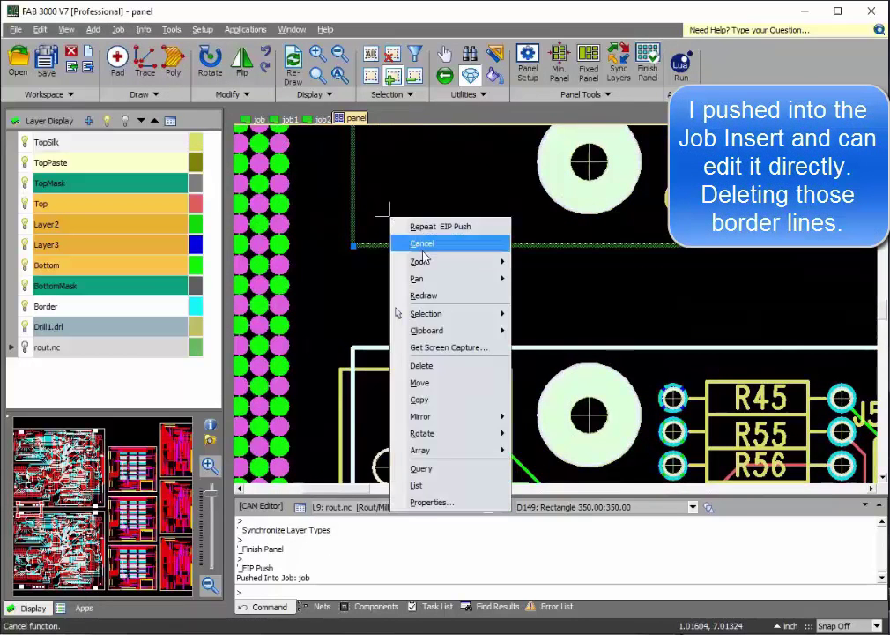
left_click(453, 367)
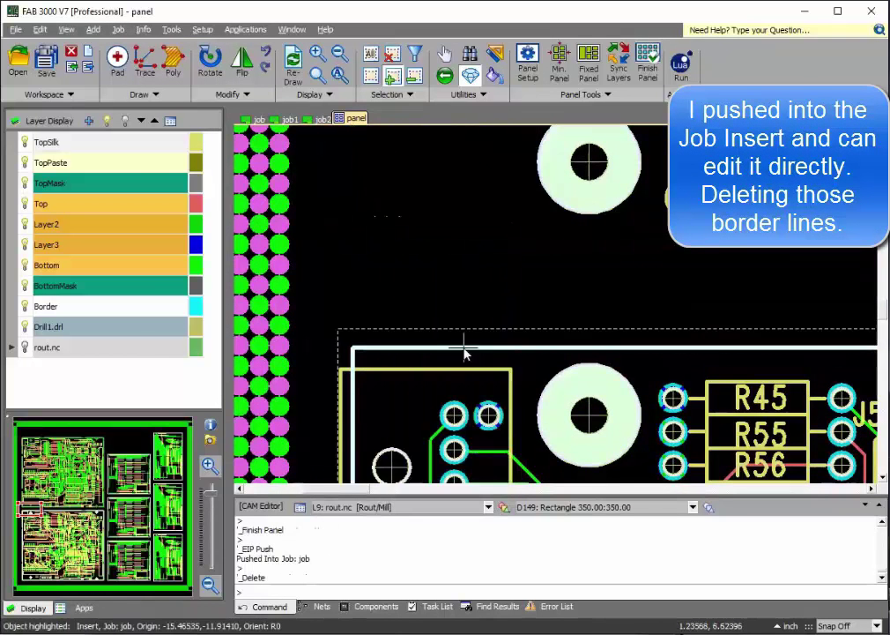
scroll(460, 340, "down", 6)
scroll(614, 229, "up", 8)
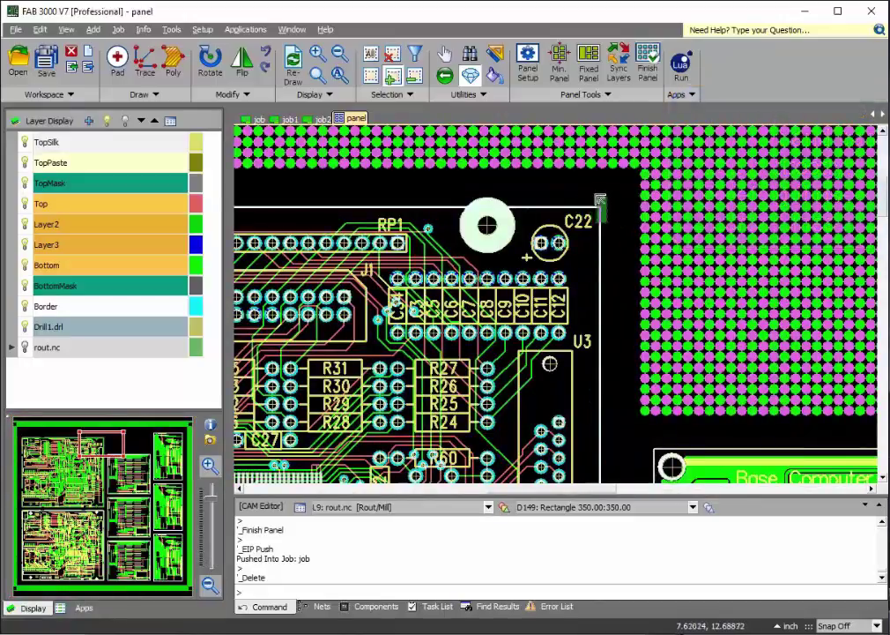
Select and delete the stray border lines at the top-right corner
left_click(599, 202)
right_click(583, 188)
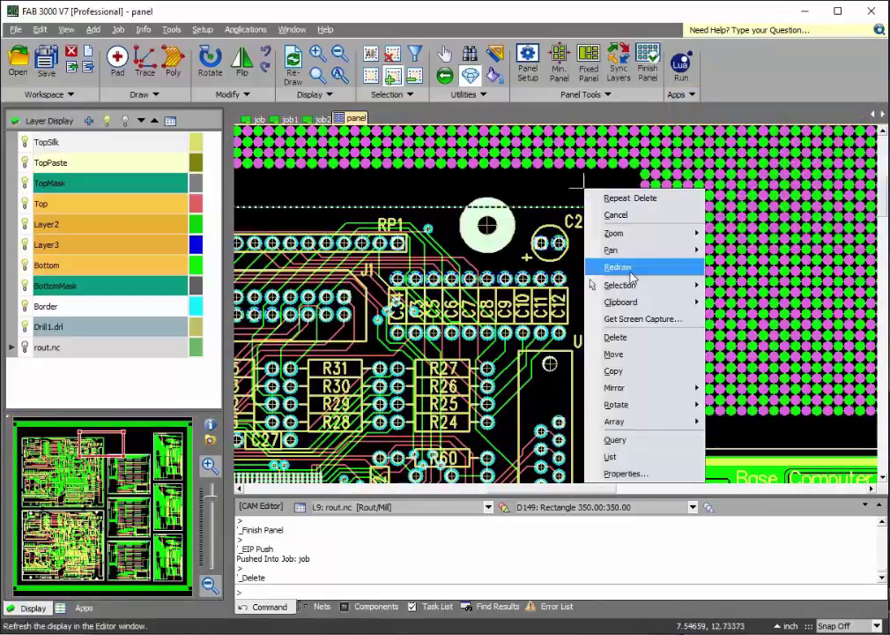
left_click(617, 339)
scroll(432, 251, "down", 3)
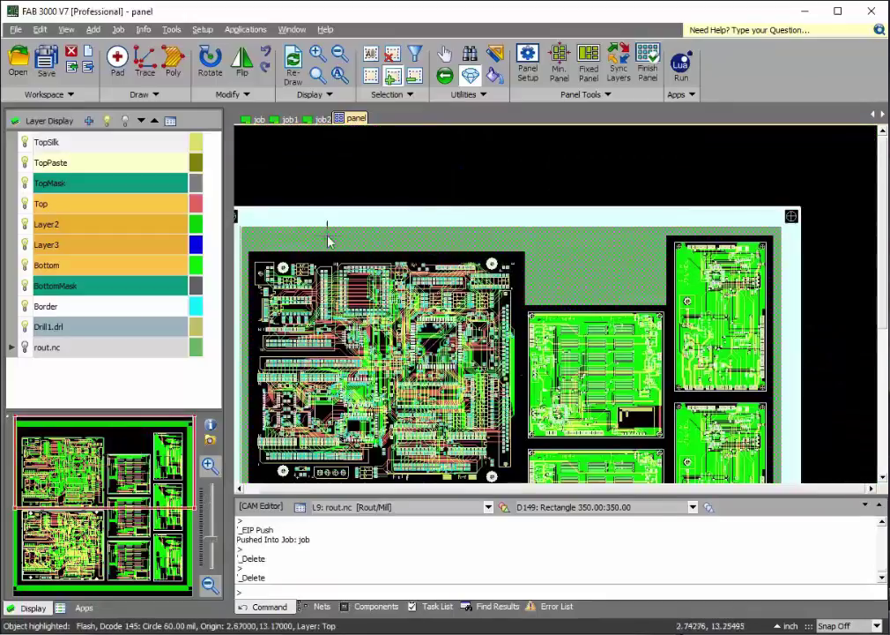
Pop out one level from the job insert so the deletions apply to every identical insert
left_click(118, 29)
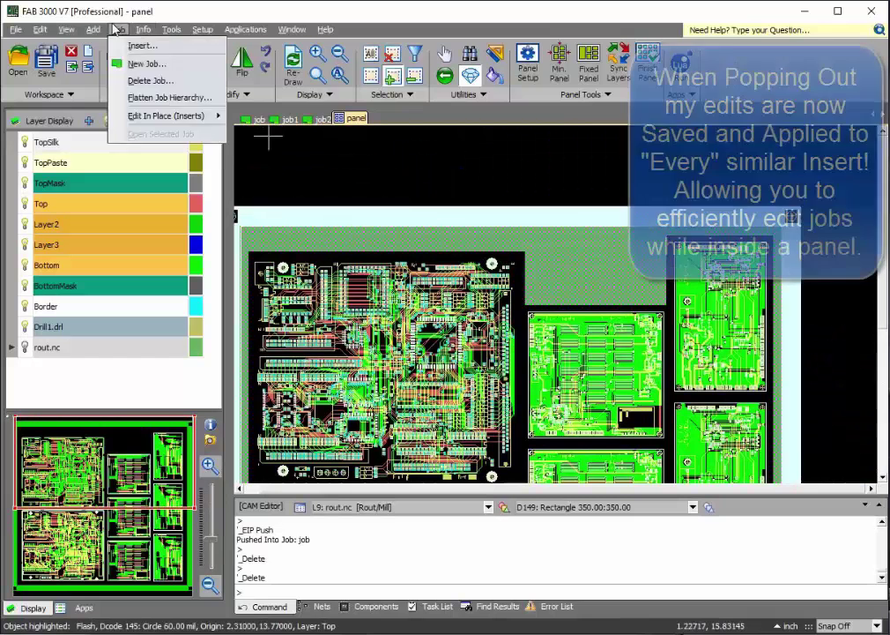
mouse_move(187, 123)
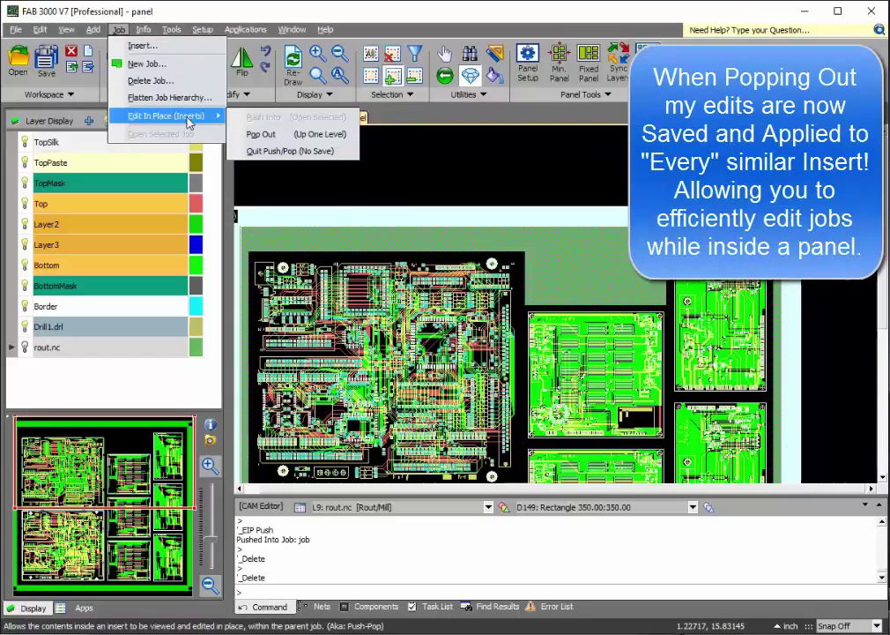
left_click(315, 138)
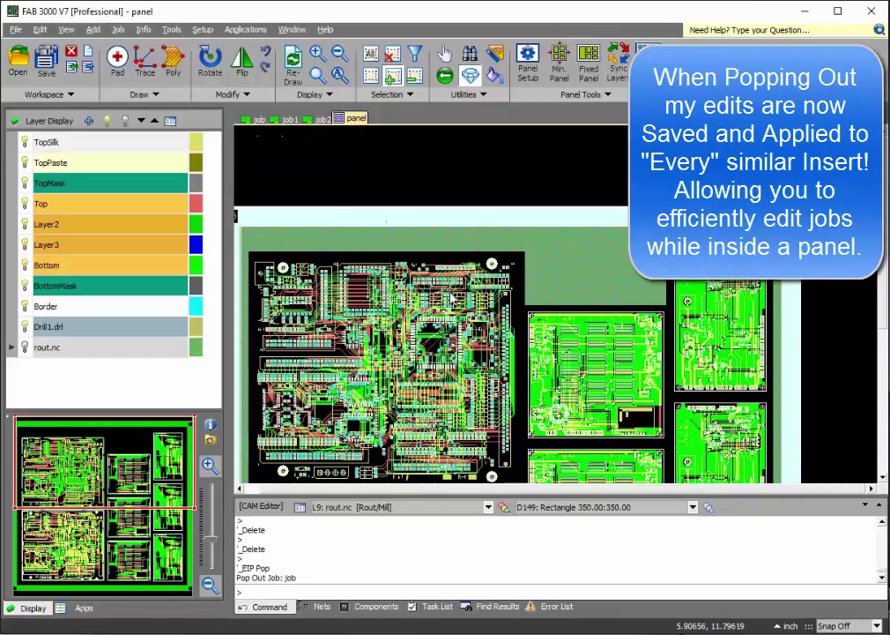
scroll(453, 299, "down", 3)
scroll(513, 338, "up", 6)
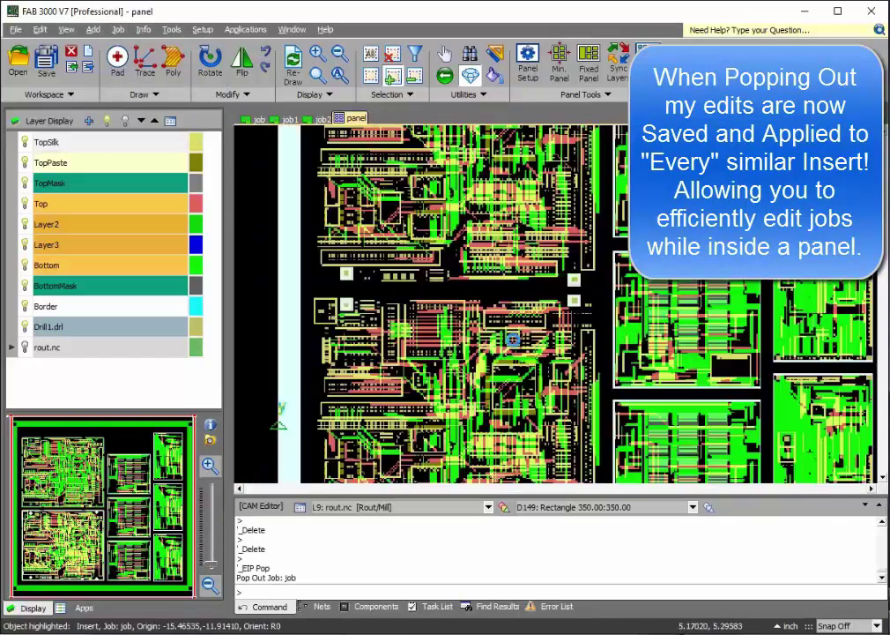
scroll(513, 338, "down", 2)
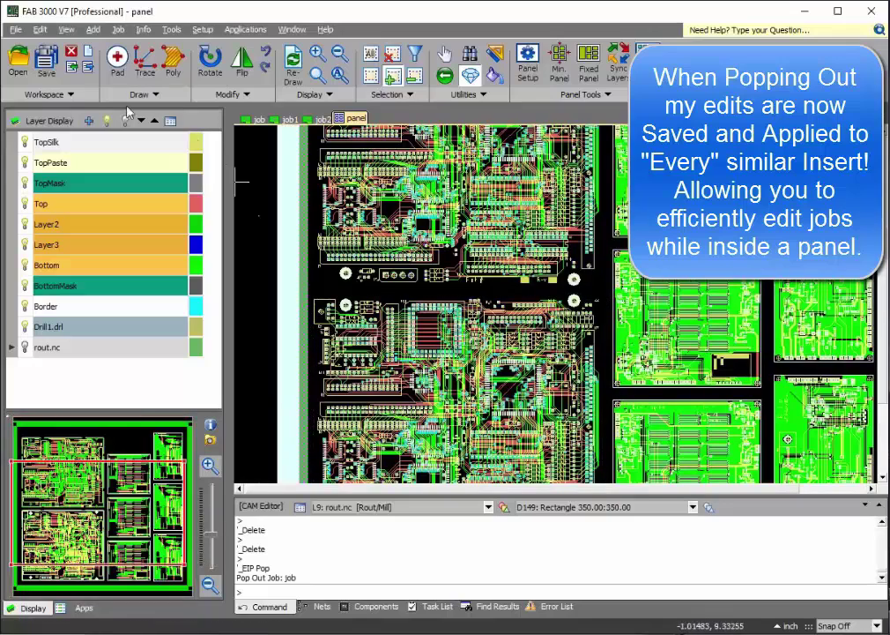